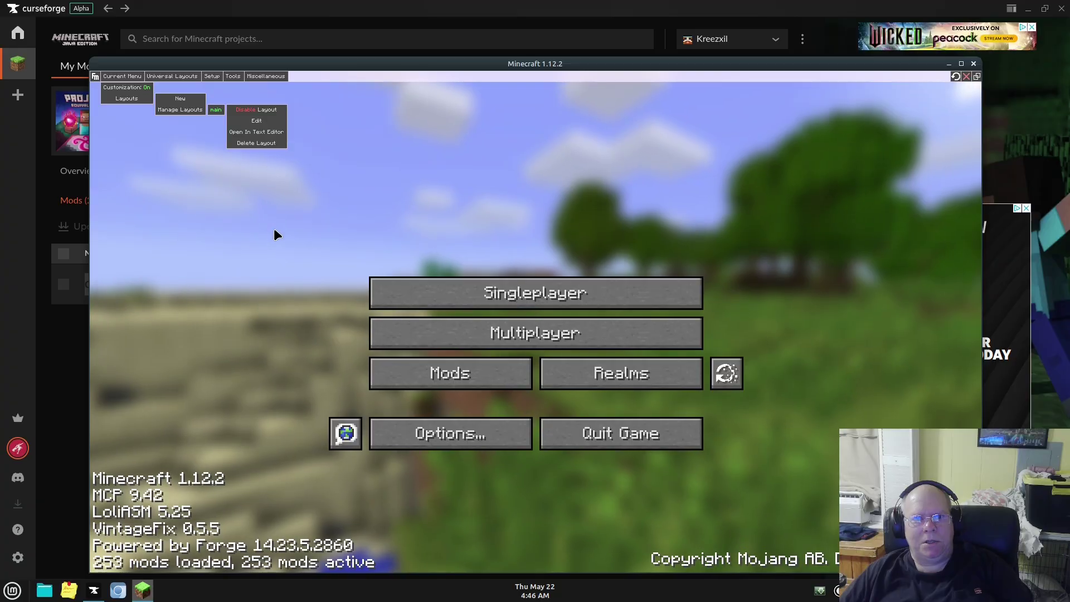
Open the main layout in the editor and set its background type to Background Image.
left_click(265, 121)
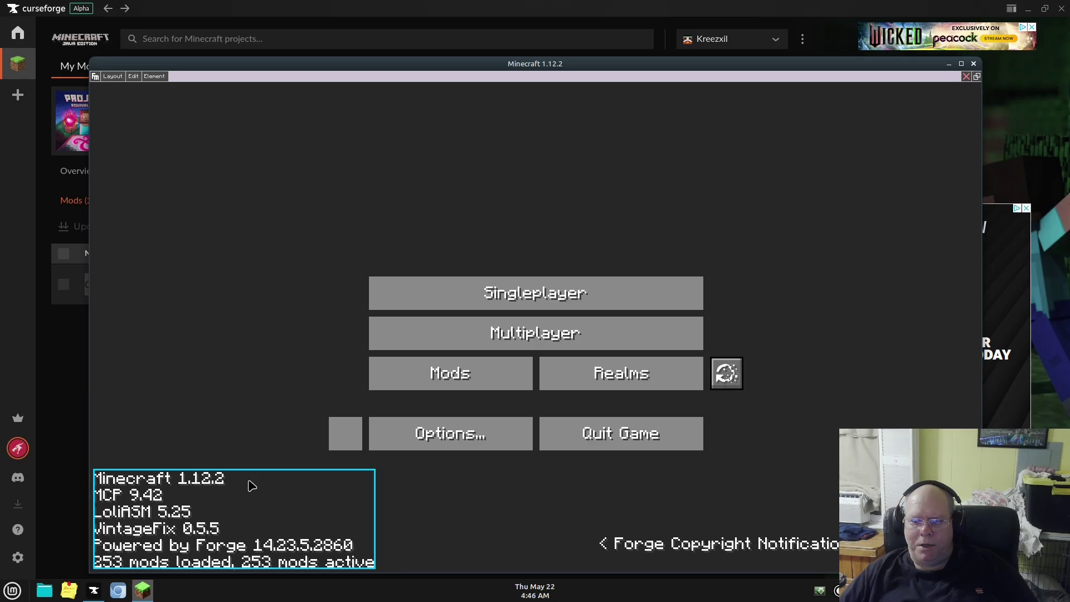
right_click(263, 301)
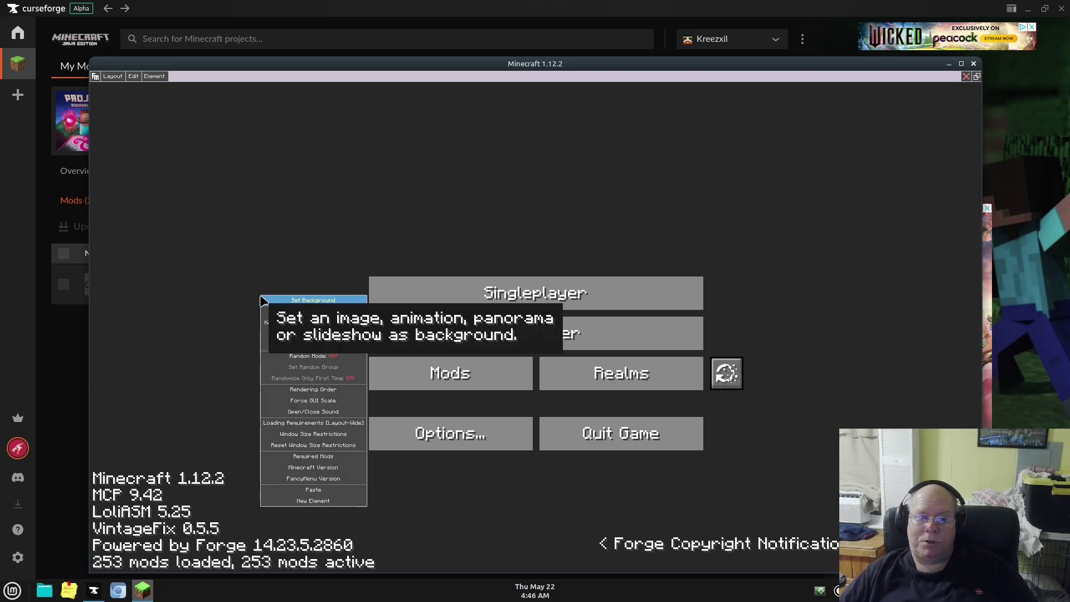
left_click(302, 301)
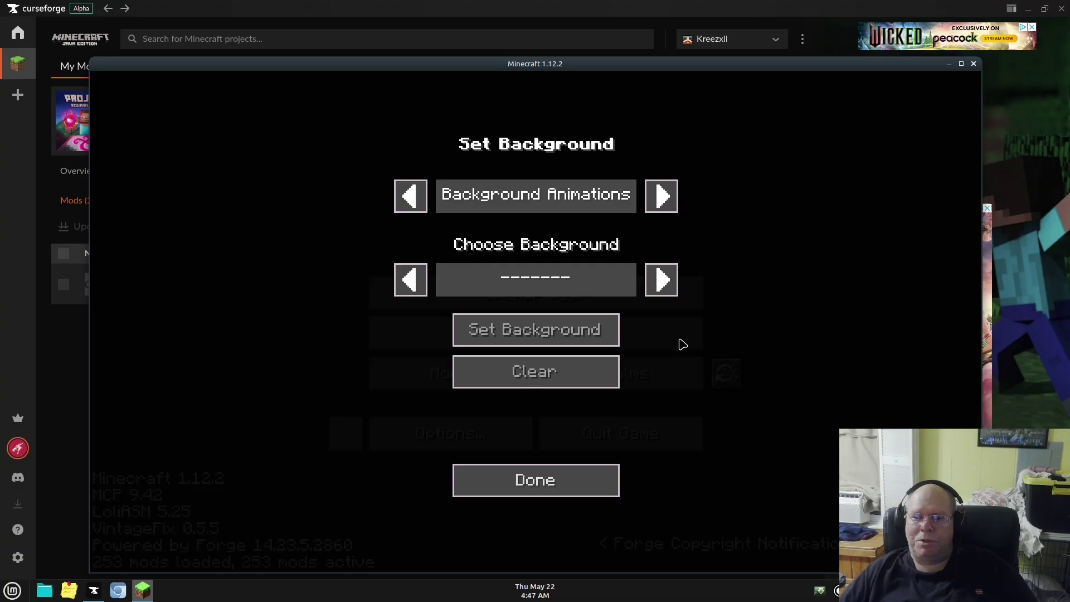
left_click(661, 196)
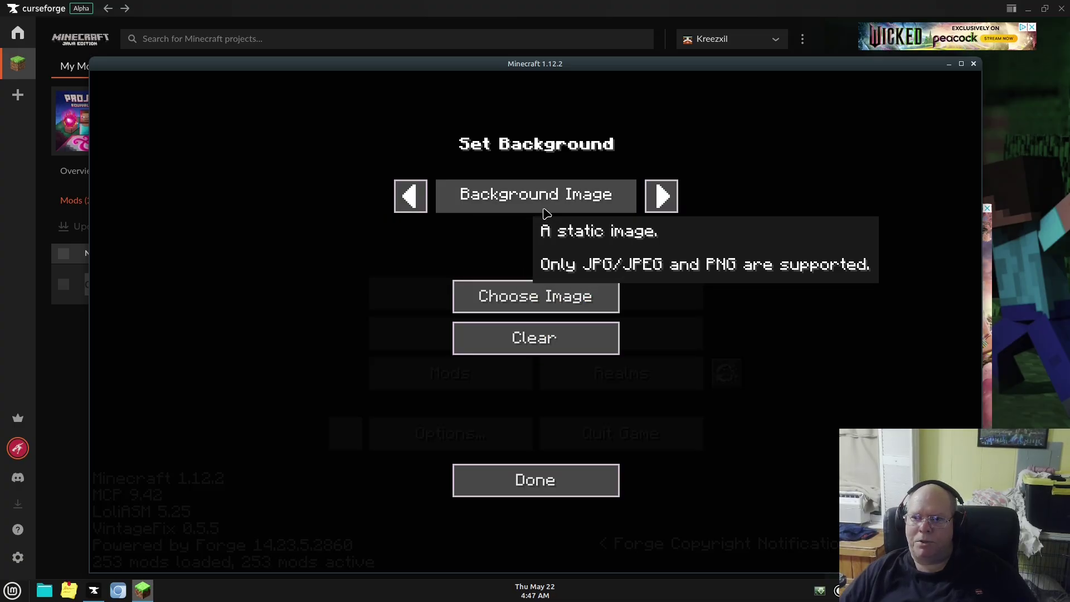
left_click(662, 198)
left_click(663, 202)
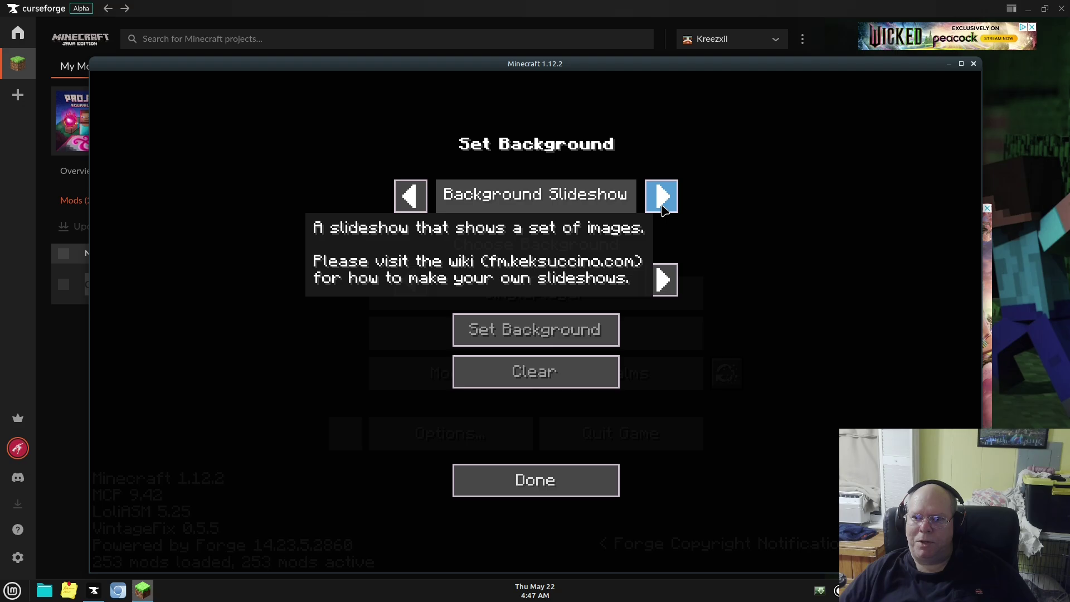
left_click(411, 201)
left_click(410, 205)
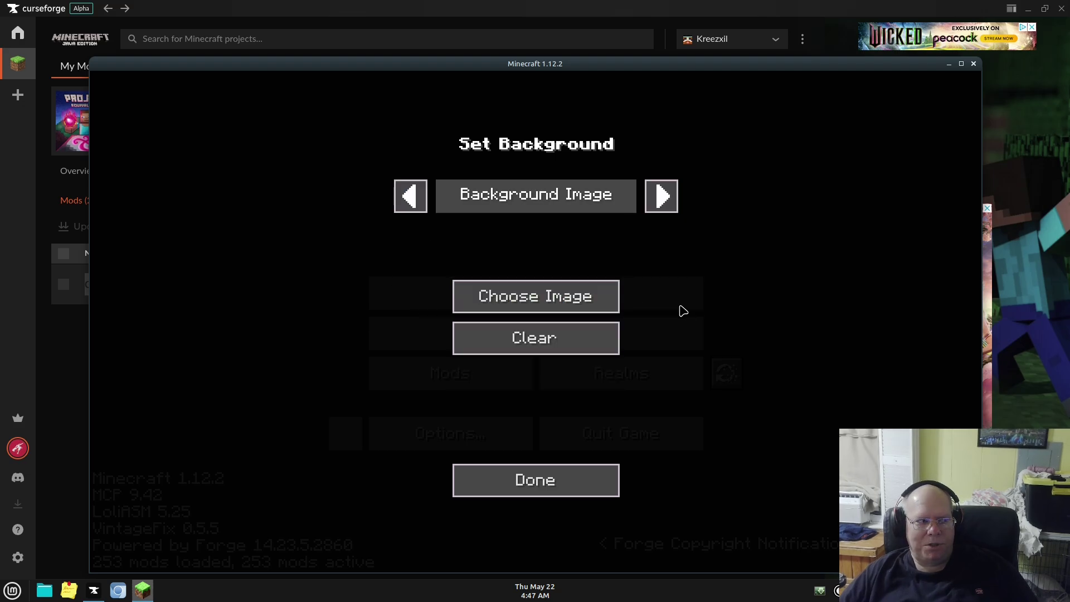
left_click(596, 307)
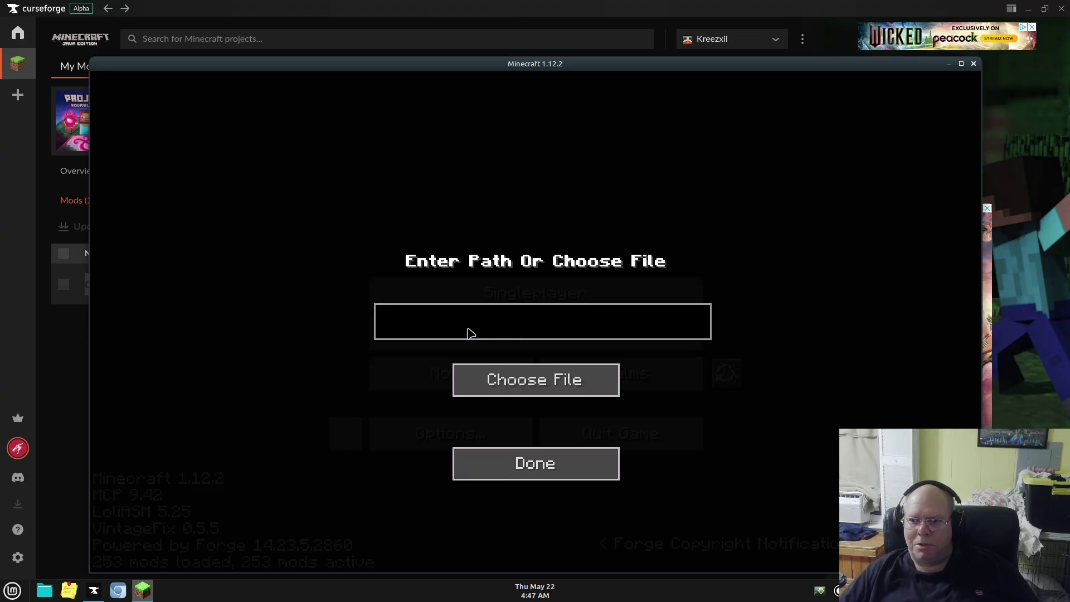
Choose project_equivalence_background.png from config > fancymenu > assets as the background image.
left_click(536, 385)
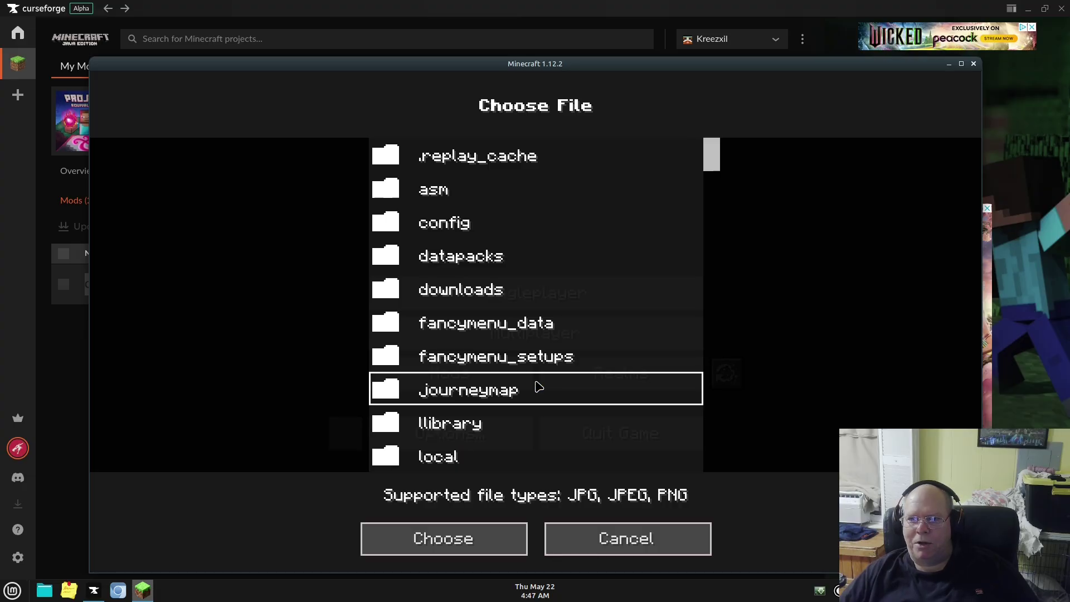
left_click(444, 232)
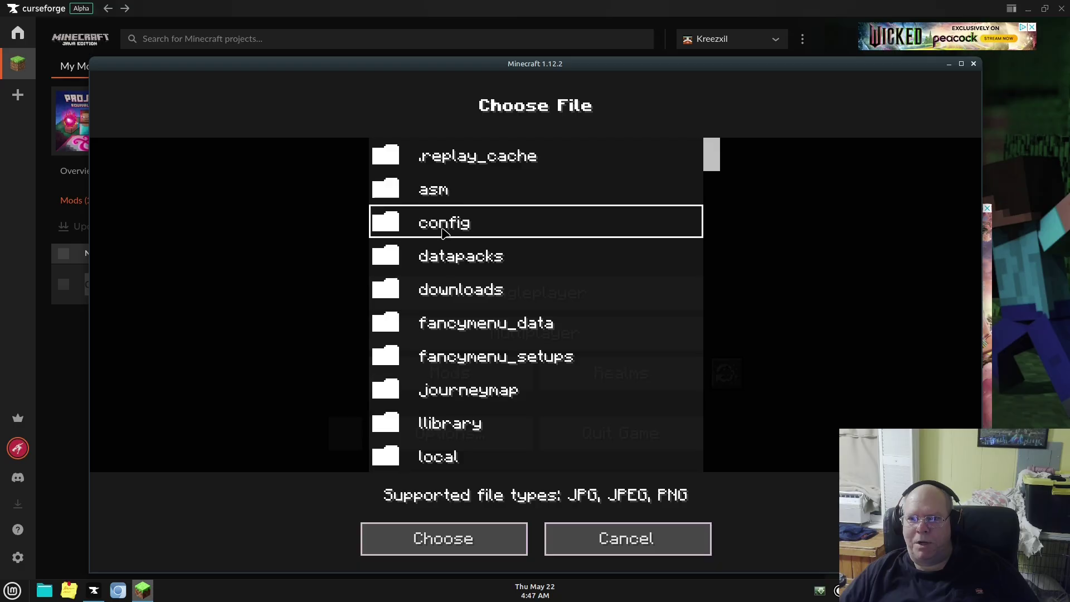
left_click(444, 232)
scroll(482, 371, "down", 3)
scroll(490, 372, "down", 4)
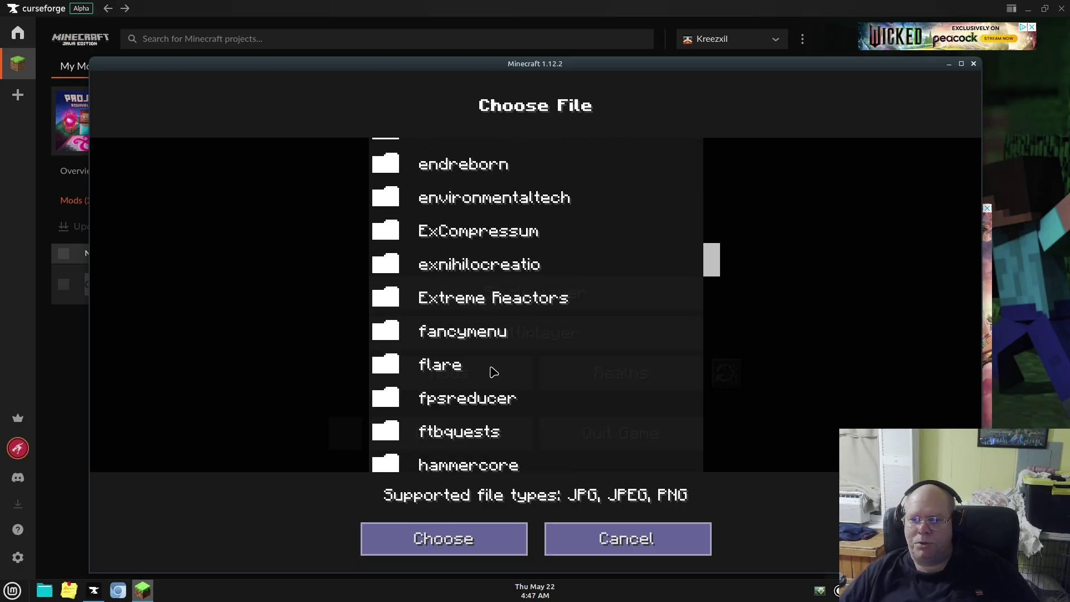
left_click(479, 334)
left_click(480, 334)
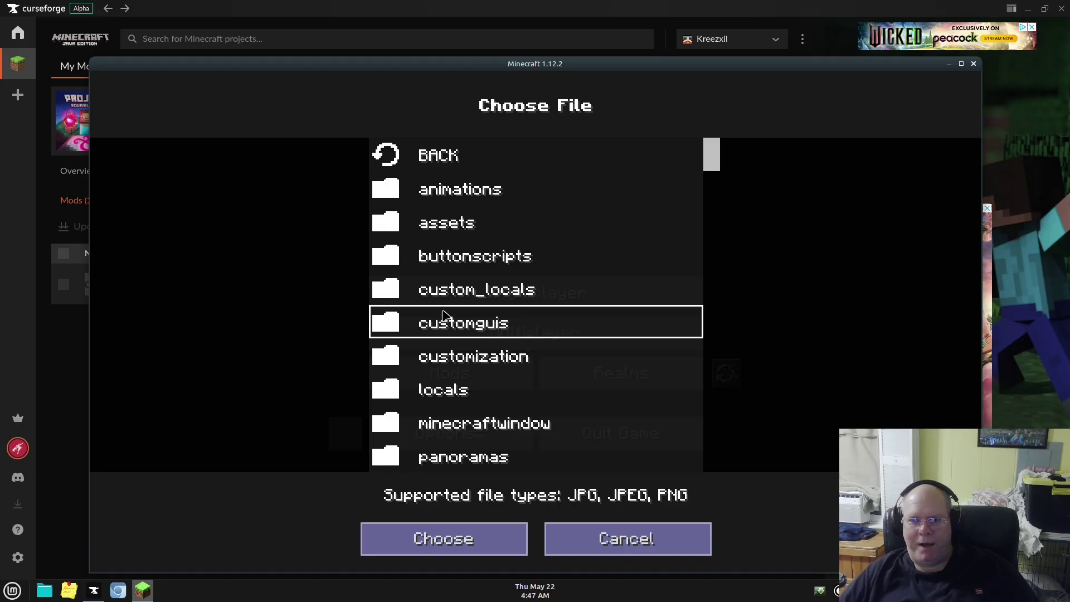
double_click(458, 229)
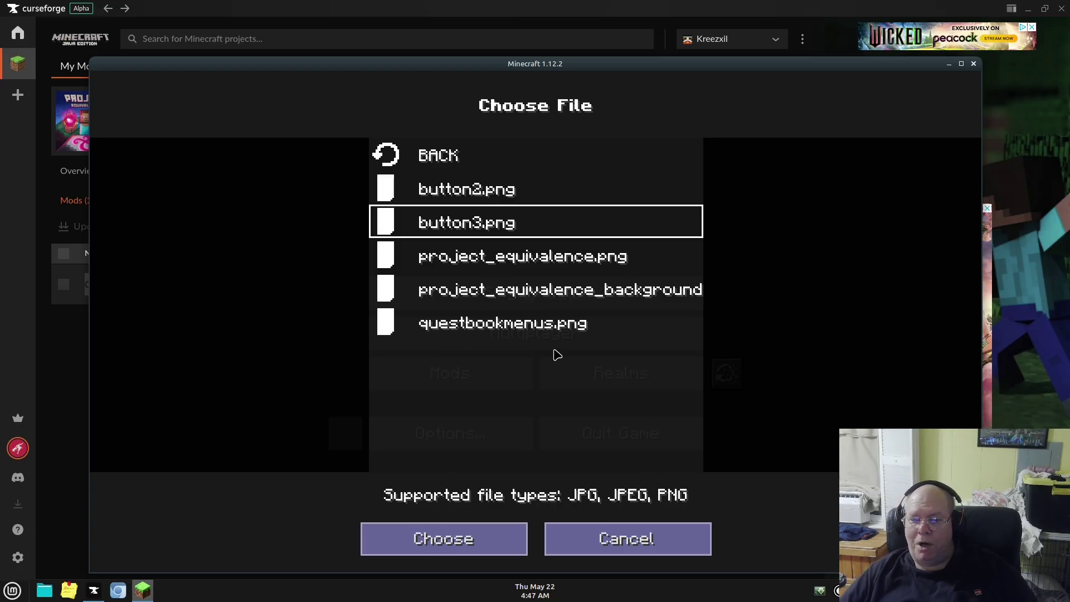
left_click(577, 294)
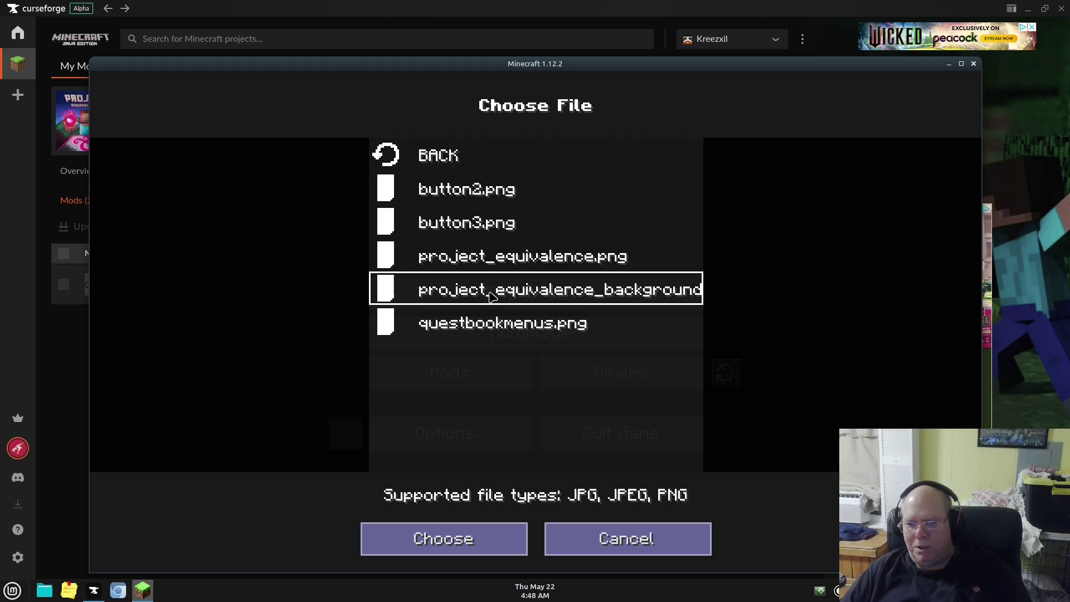
left_click(498, 549)
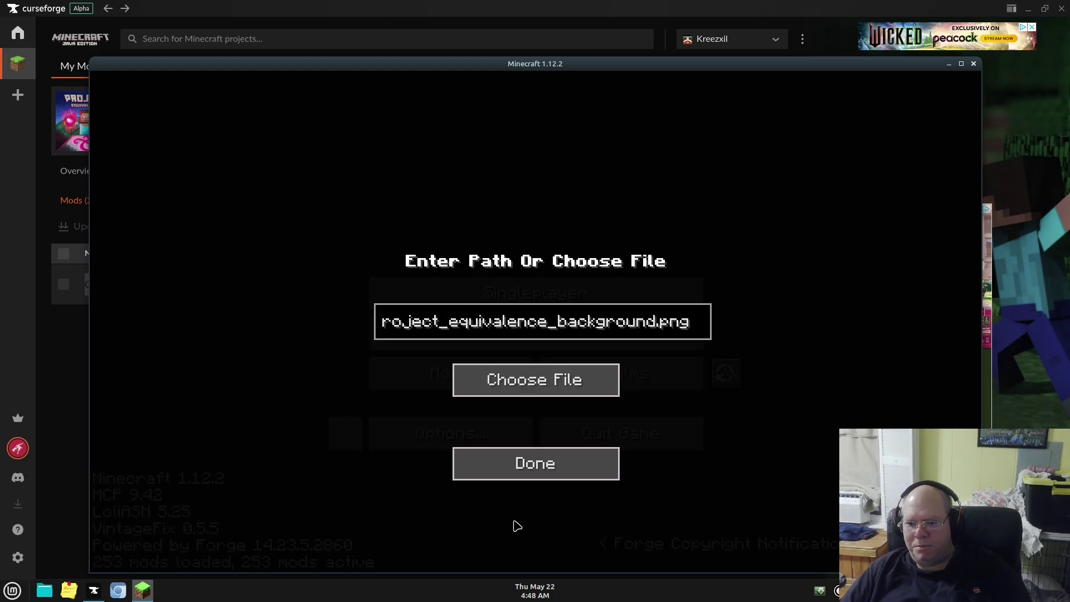
left_click(537, 472)
Apply the background, maximize the game window, and force the menu's GUI scale to 2.
left_click(536, 481)
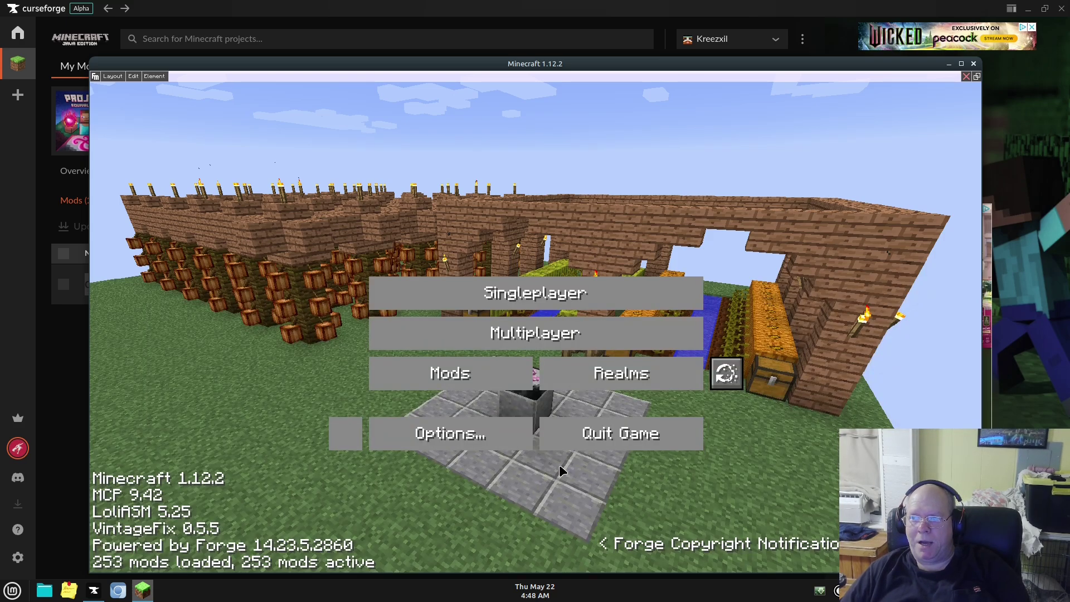
left_click(963, 63)
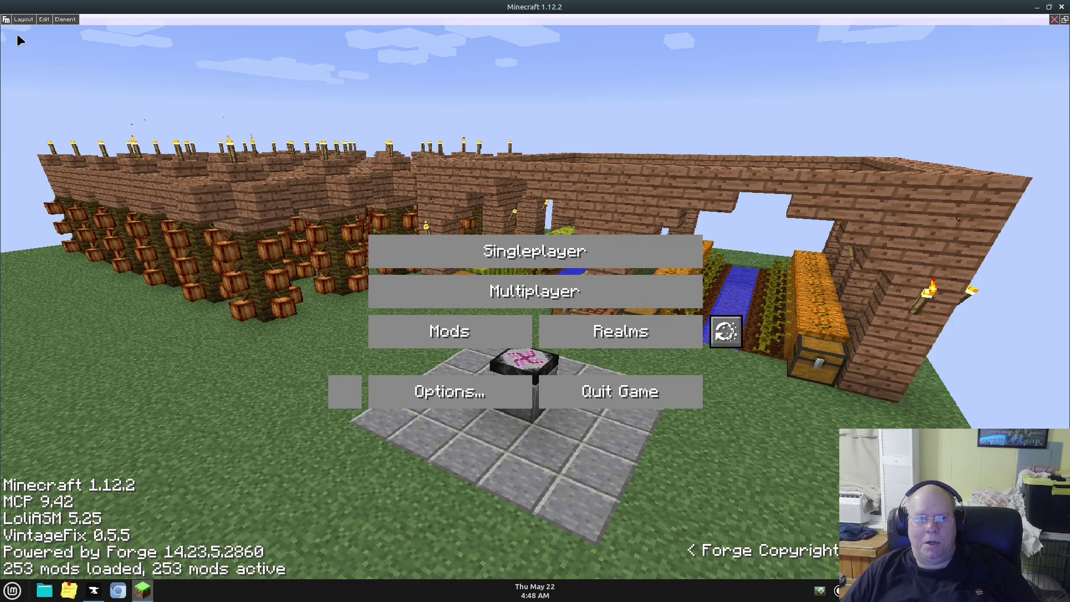
right_click(144, 248)
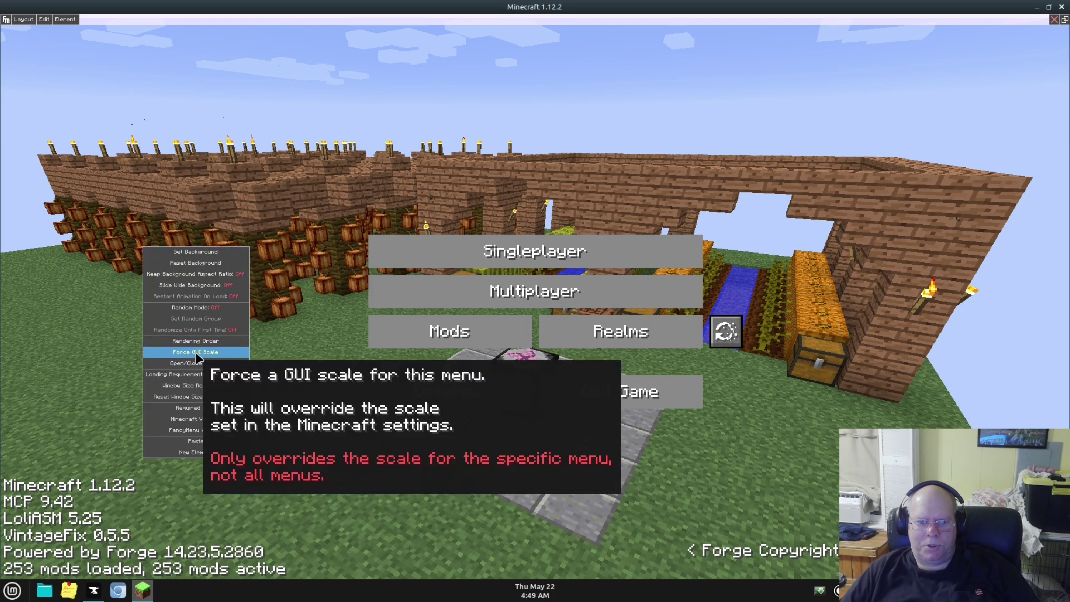
left_click(198, 355)
left_click(455, 283)
key("BackSpace")
type("2")
left_click(533, 360)
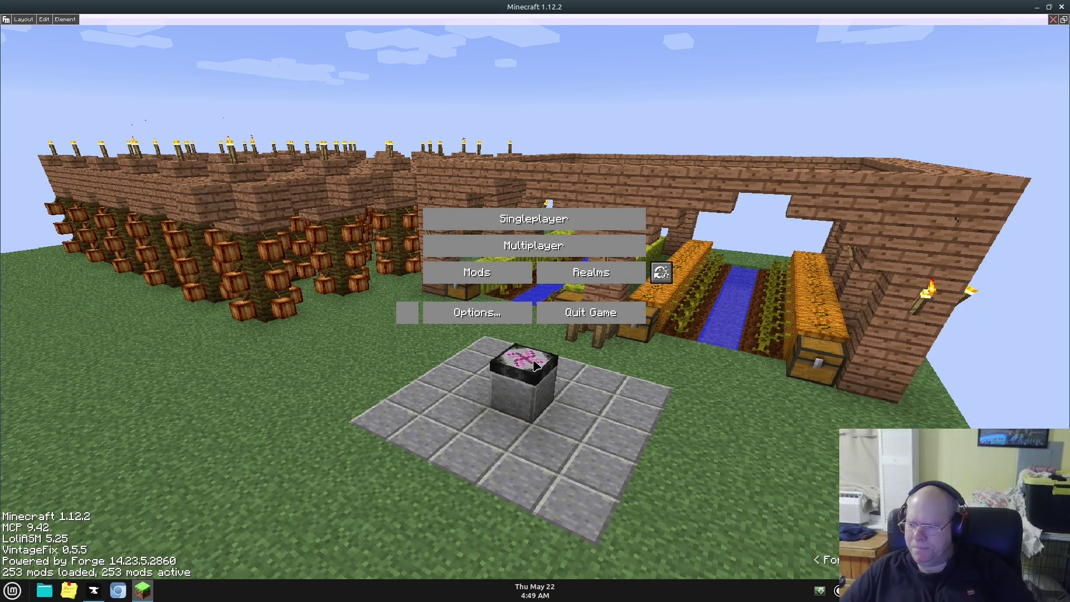
Turn on Keep Background Aspect Ratio for the layout.
right_click(189, 278)
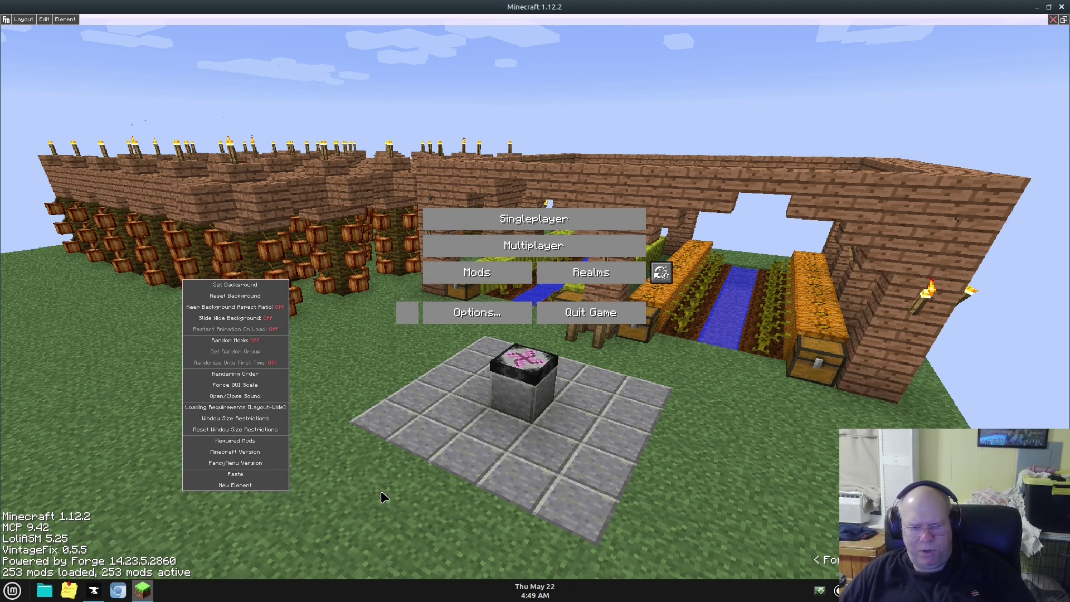
left_click(258, 310)
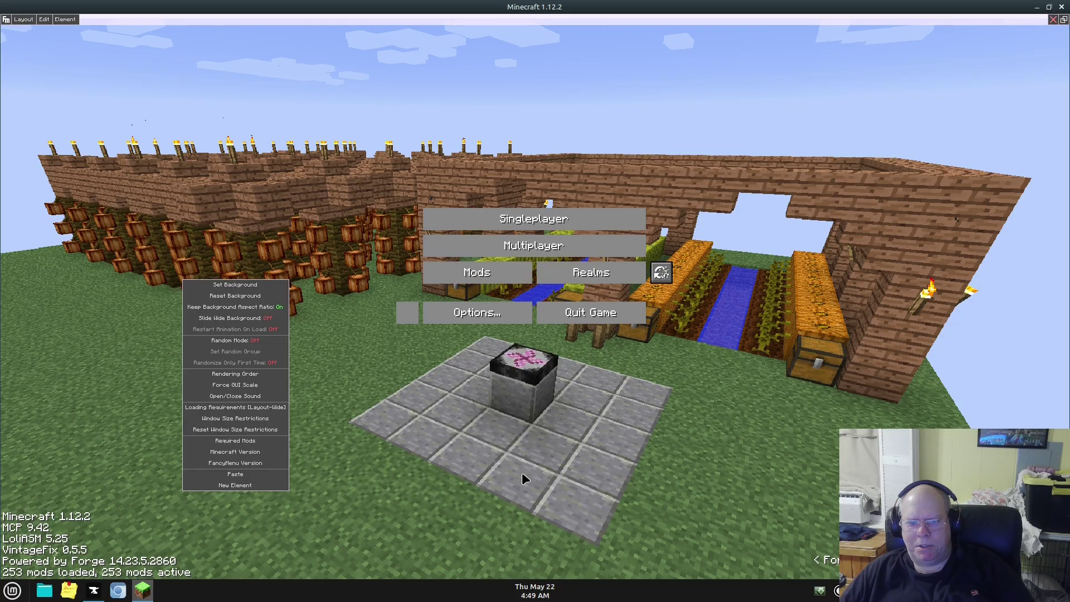
left_click(501, 460)
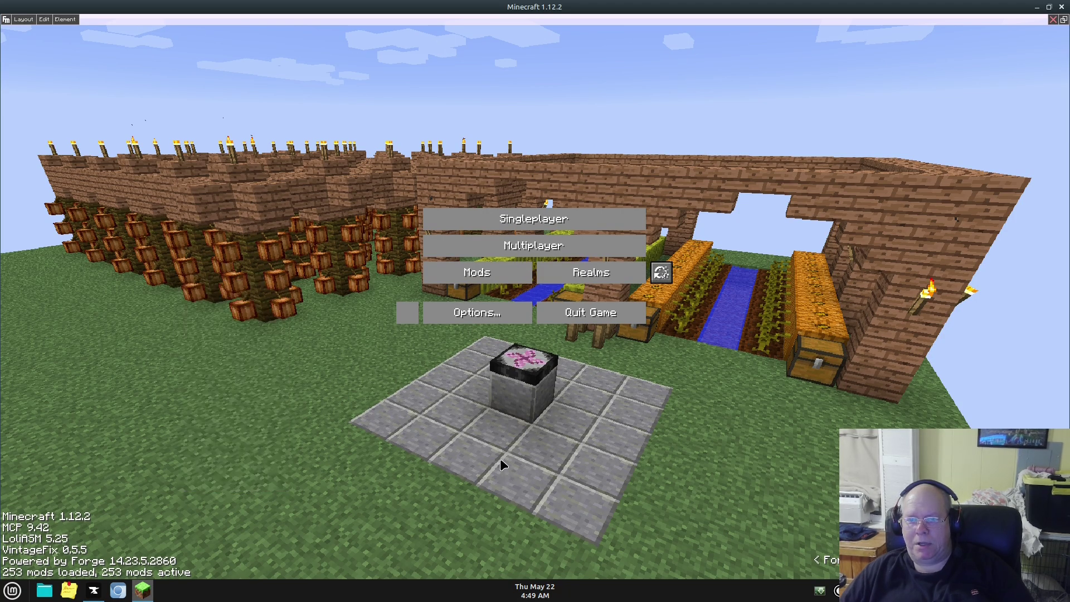
right_click(421, 100)
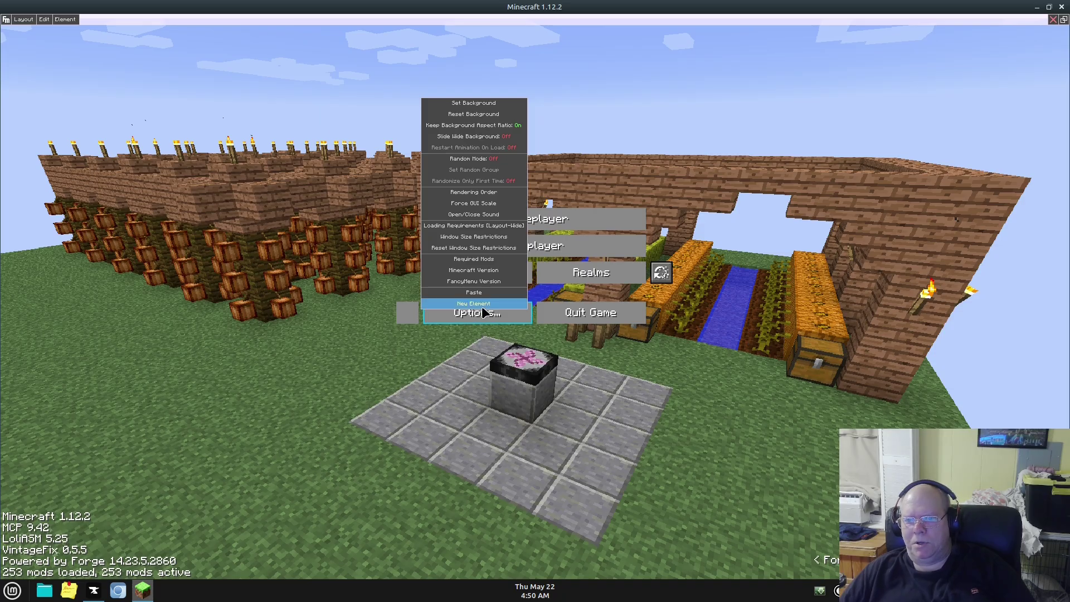
Add project_equivalence.png as a new image element at the top of the menu.
mouse_move(485, 305)
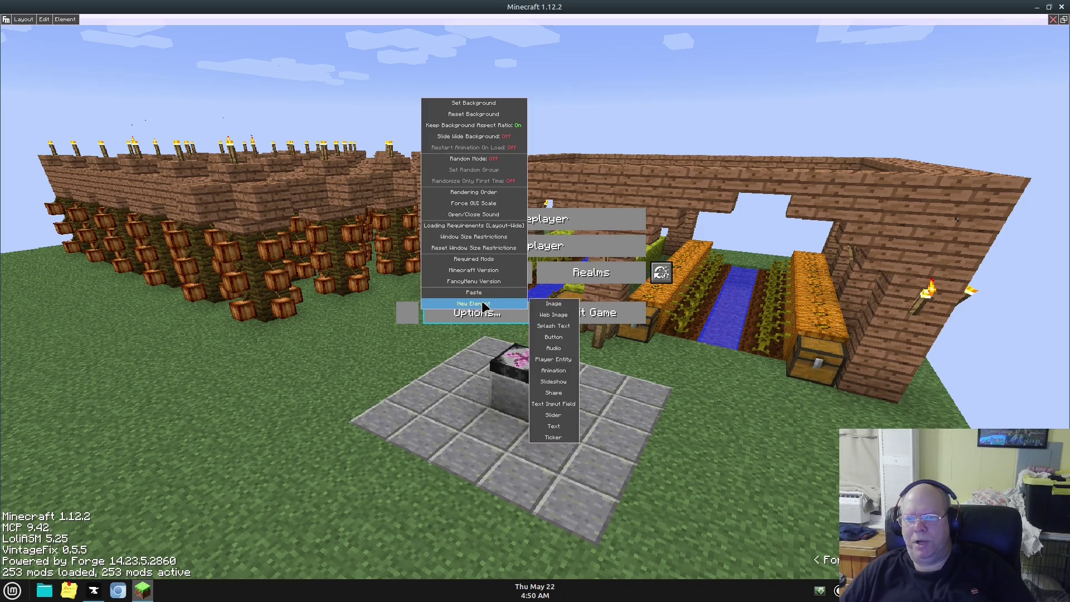
left_click(555, 308)
left_click(548, 335)
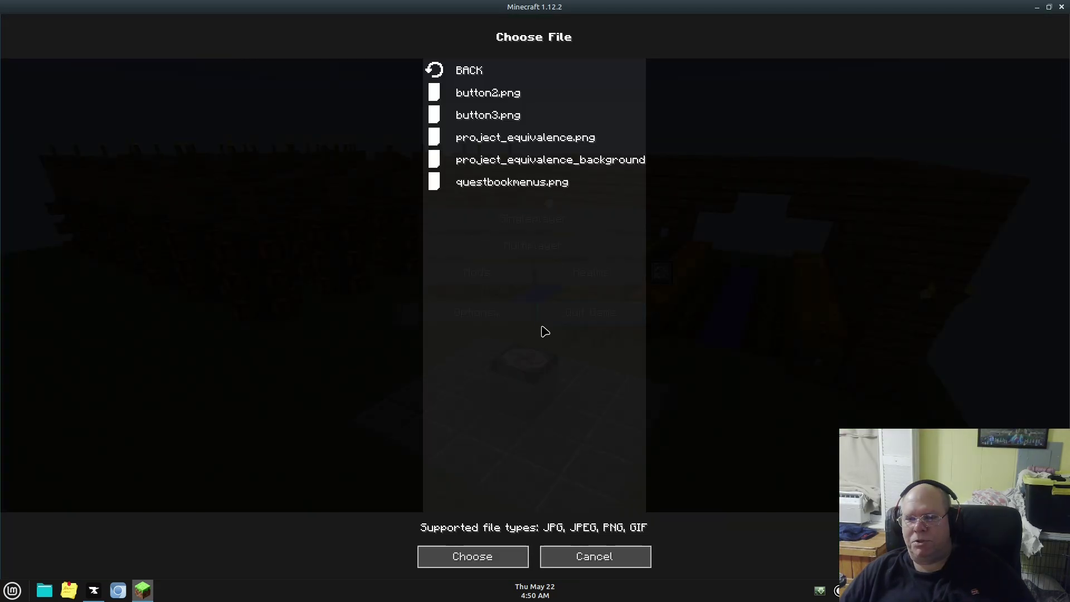
left_click(554, 140)
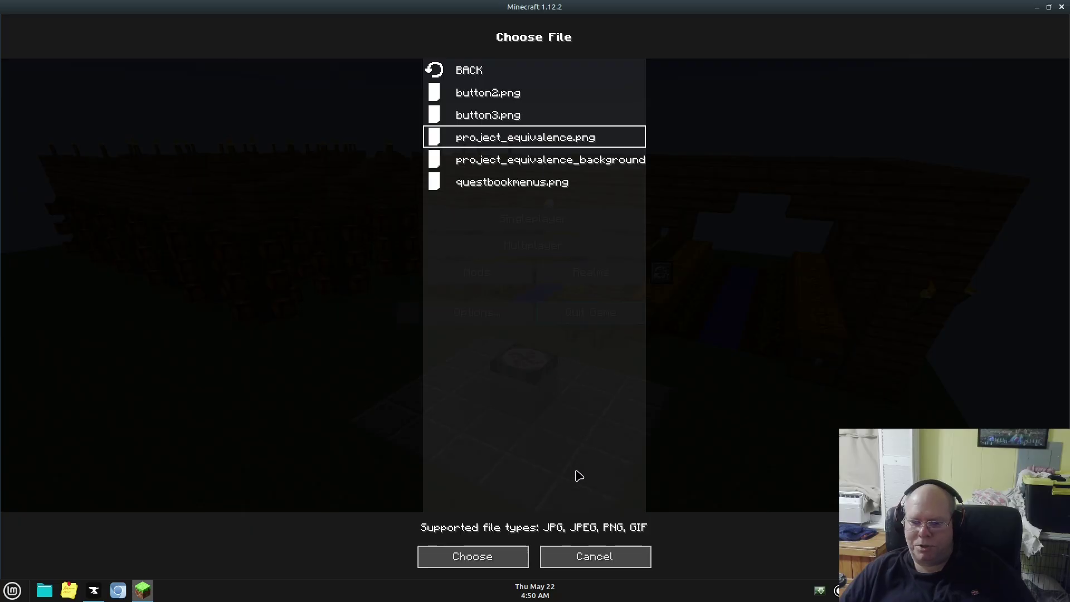
left_click(478, 557)
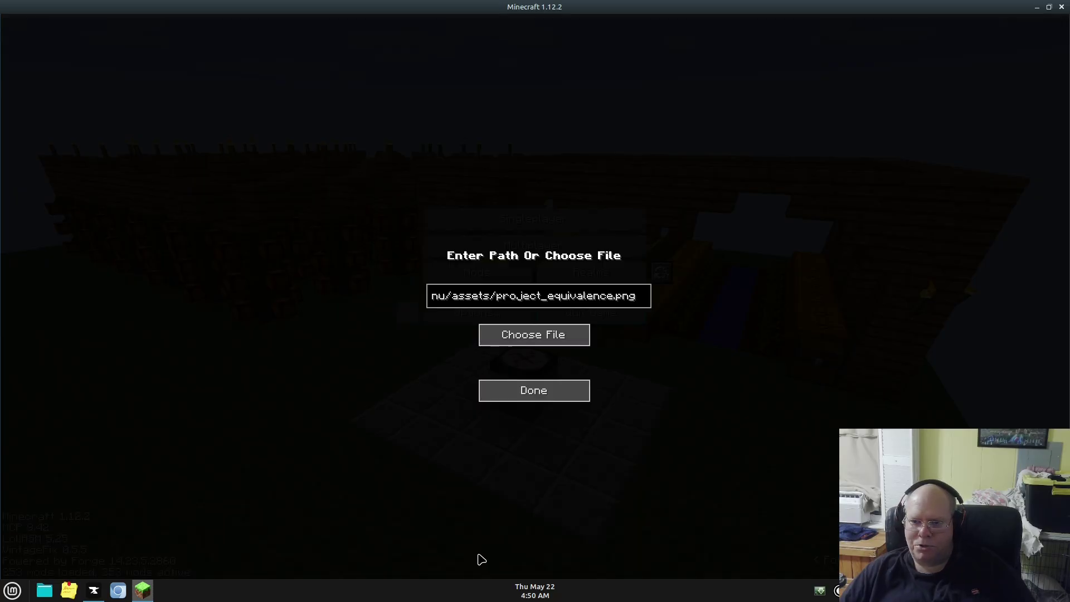
left_click(521, 392)
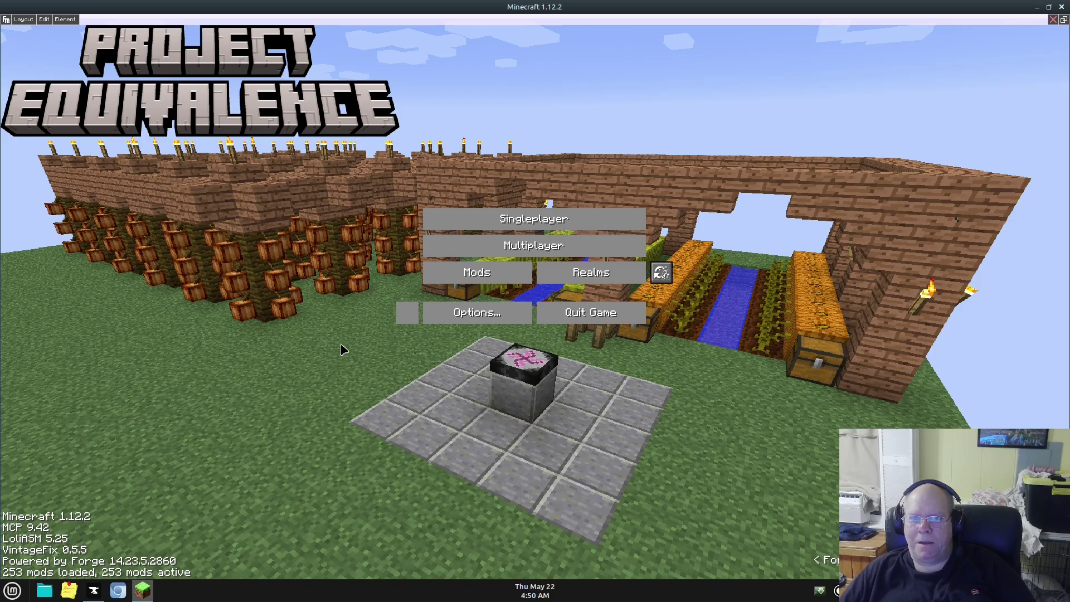
right_click(242, 107)
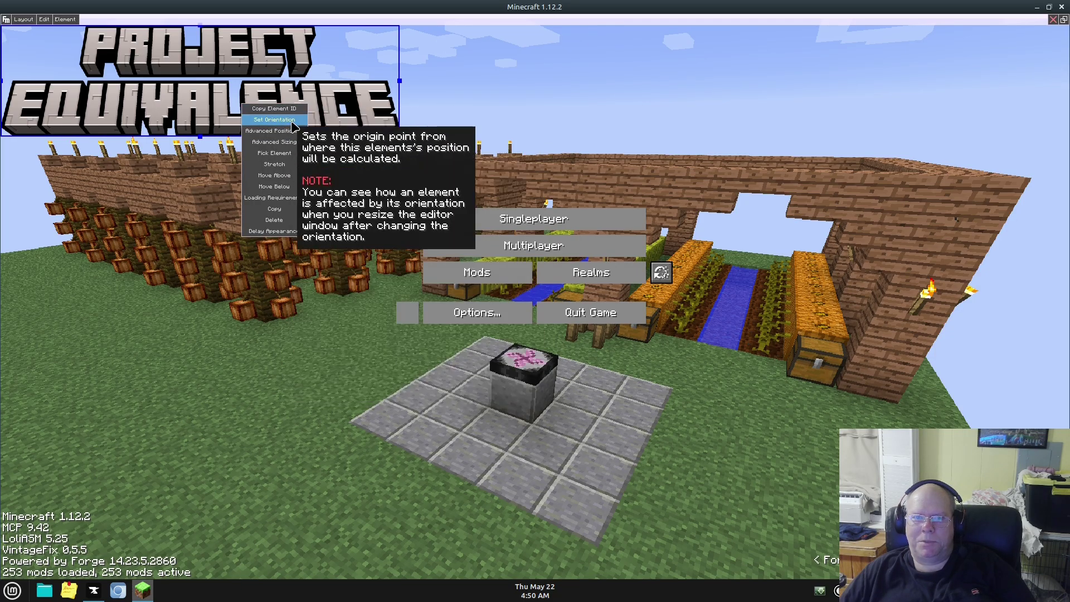
left_click(292, 122)
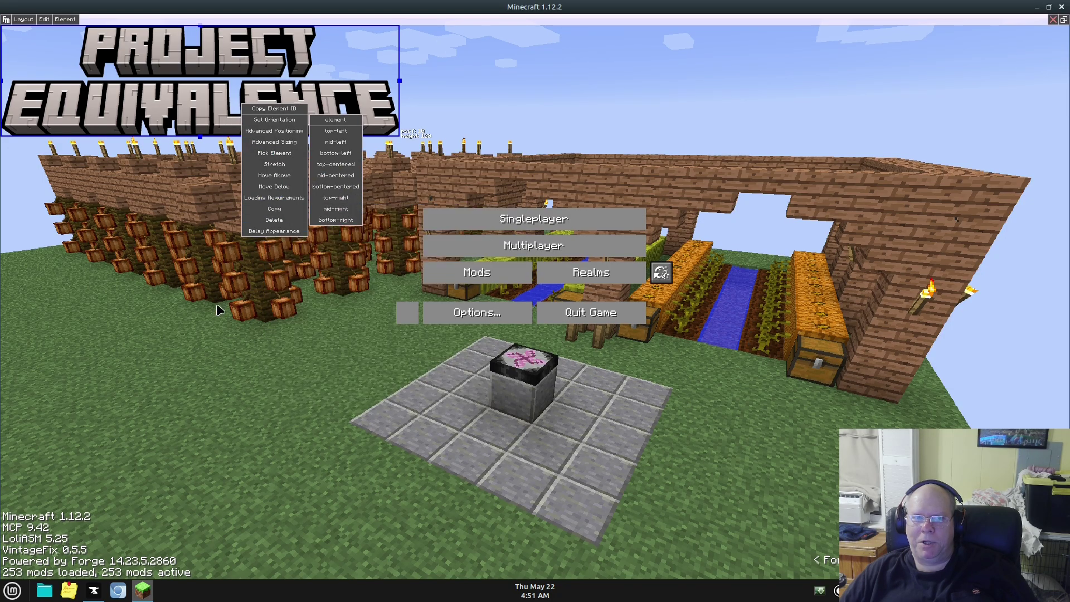
Anchor the logo to the top centre and nudge it down slightly.
left_click(355, 167)
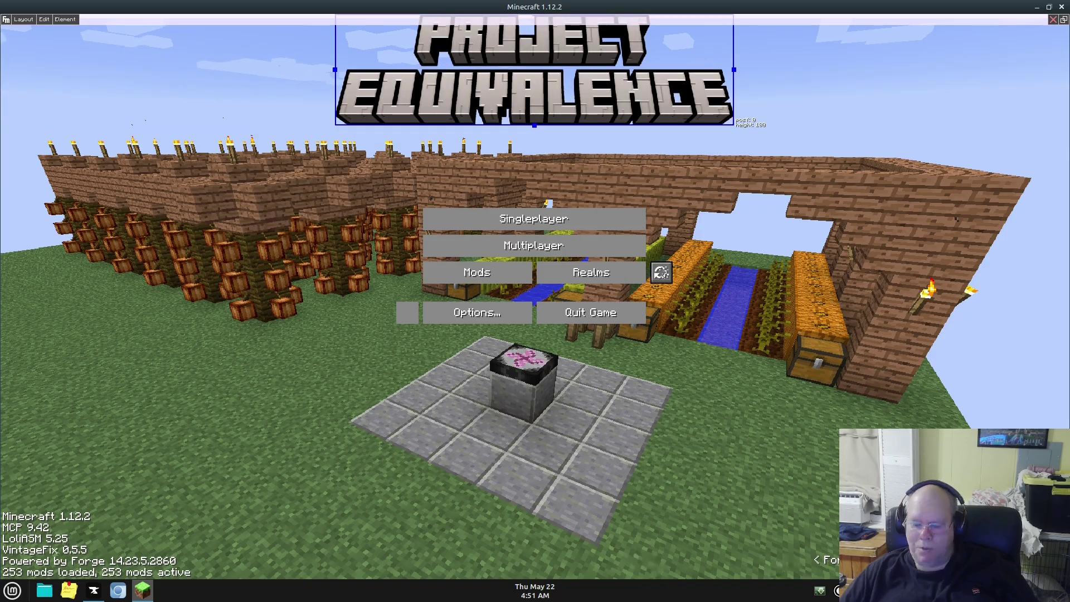
key("Down")
key("Down")
key("Down")
key("Down")
key("Down")
key("Down")
key("Down")
key("Down")
key("Down")
key("Down")
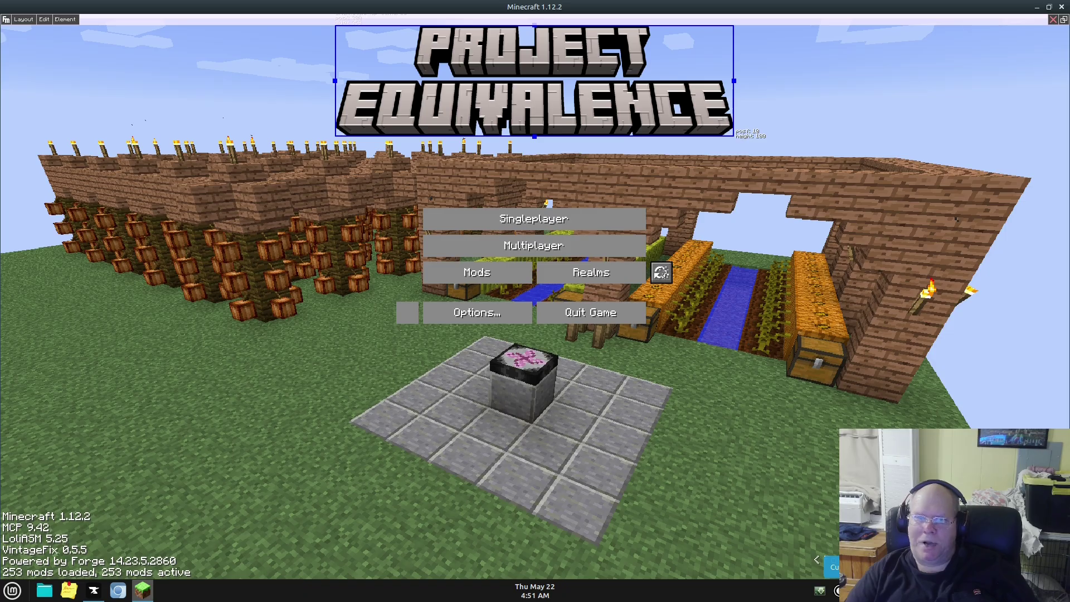
left_click(363, 353)
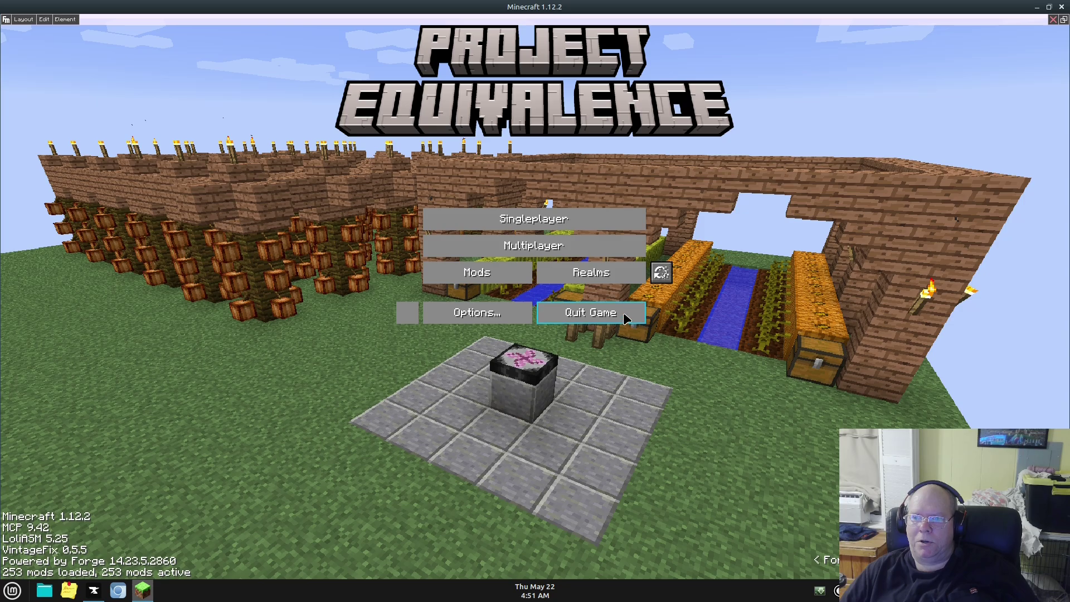
Delete the small vanilla button left of Options, accepting the hiding warning.
left_click(410, 319)
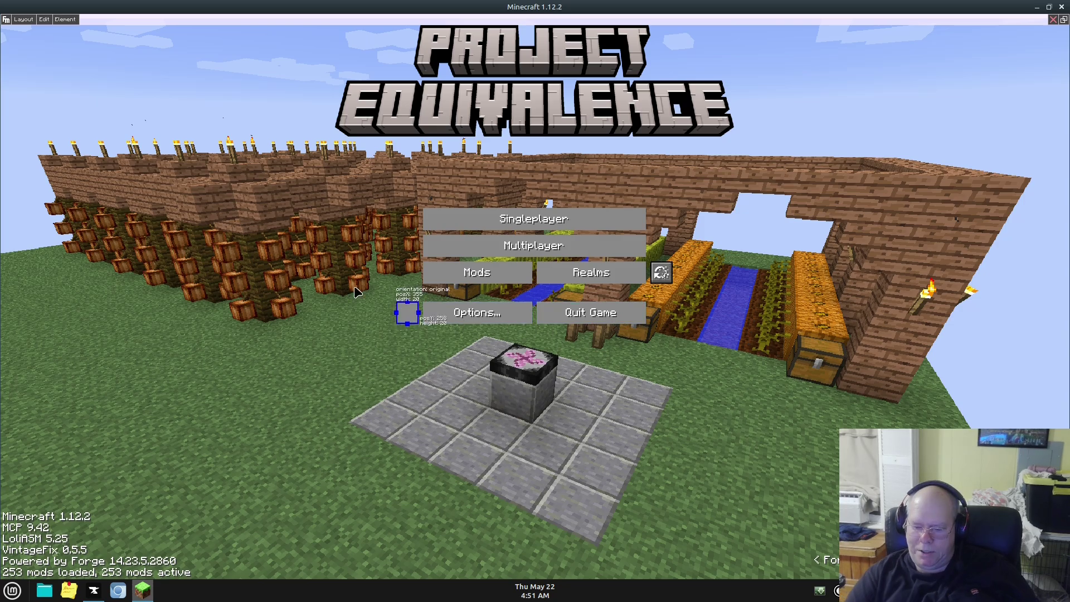
key("Delete")
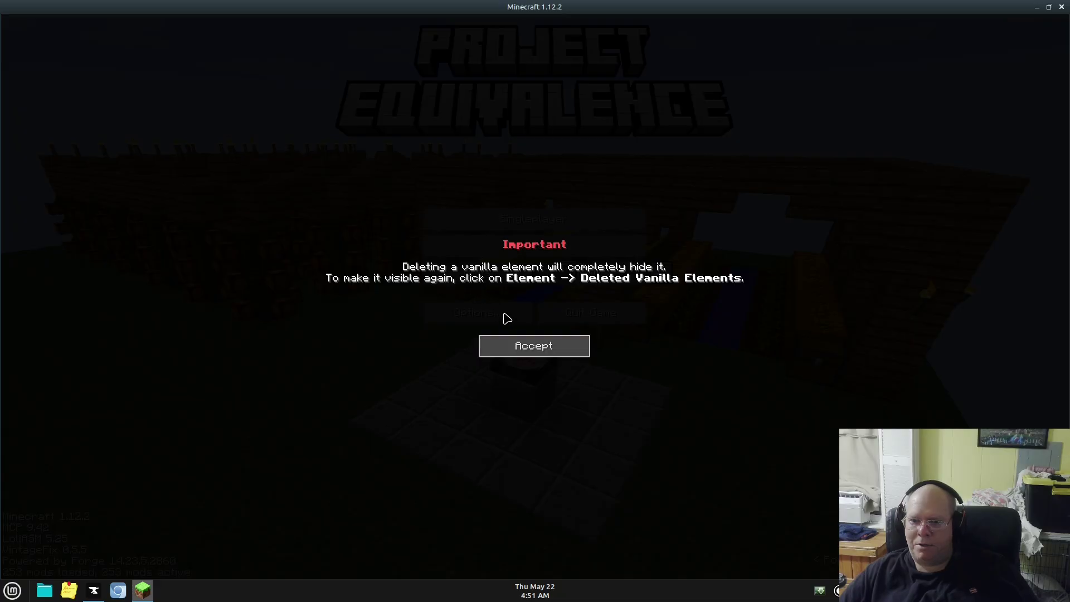
left_click(520, 353)
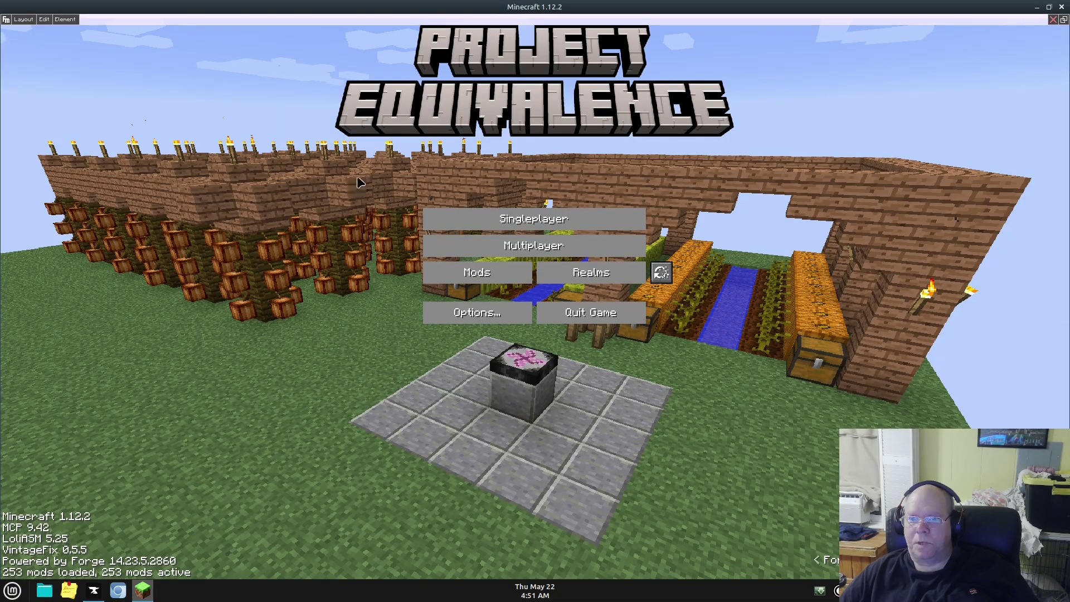
Select Singleplayer, Multiplayer, Mods, Options and Quit Game, then open the Replay Viewer.
left_click(447, 223)
left_click(441, 239, "ctrl")
left_click(448, 272, "ctrl")
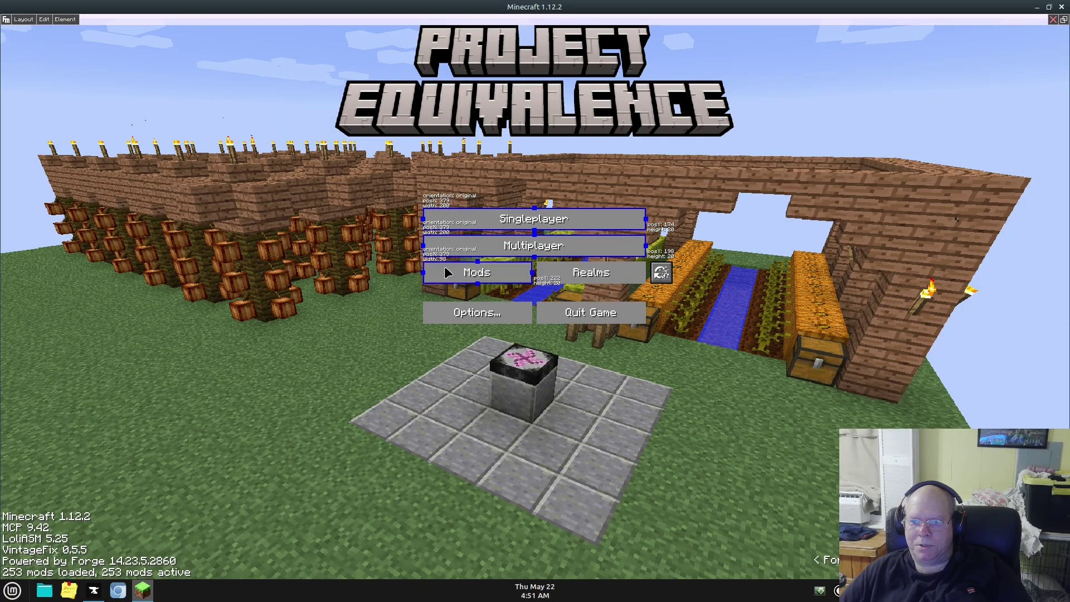
left_click(501, 317, "ctrl")
left_click(552, 315, "ctrl")
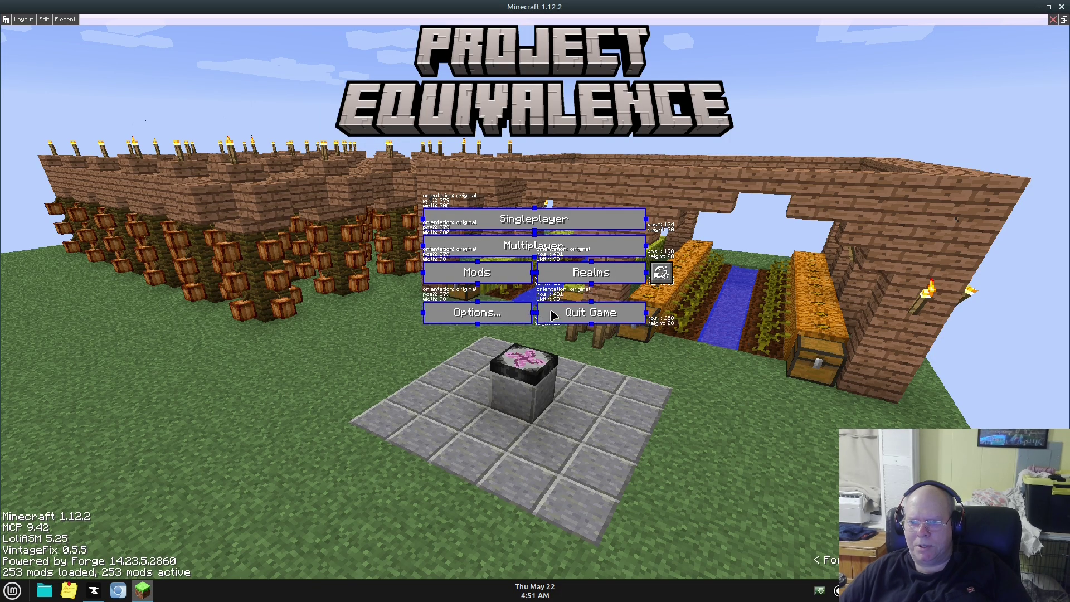
left_click(664, 276)
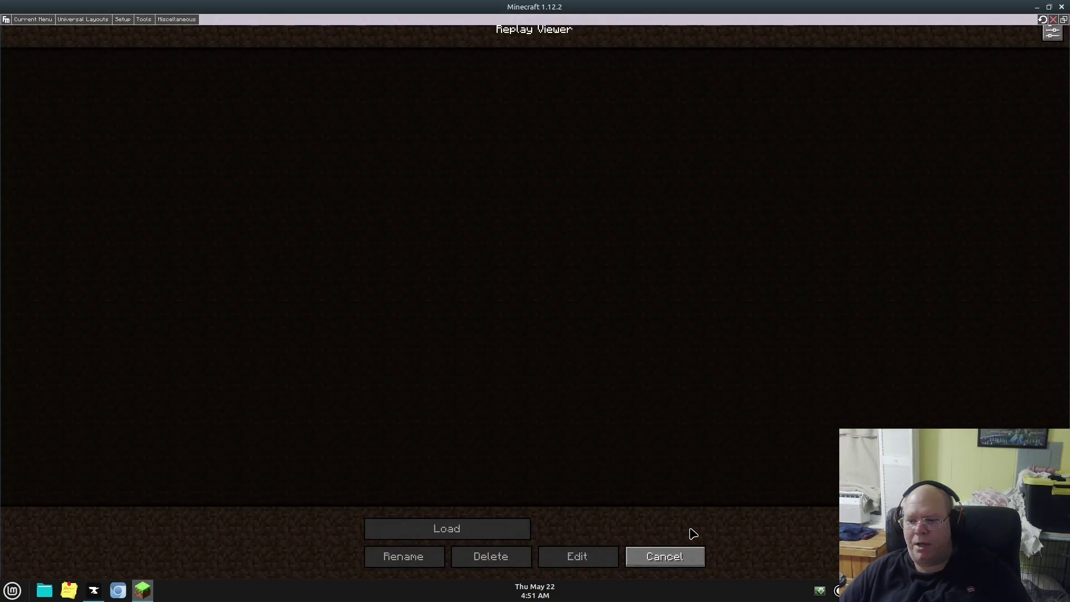
Close the Replay Viewer and start a new layout for the main menu.
left_click(692, 557)
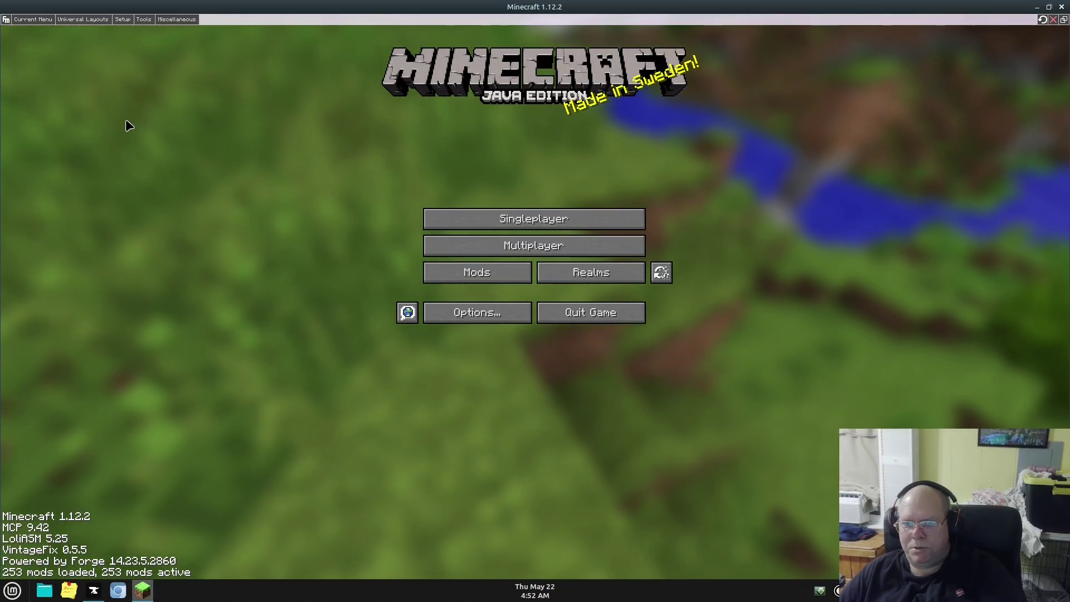
left_click(33, 19)
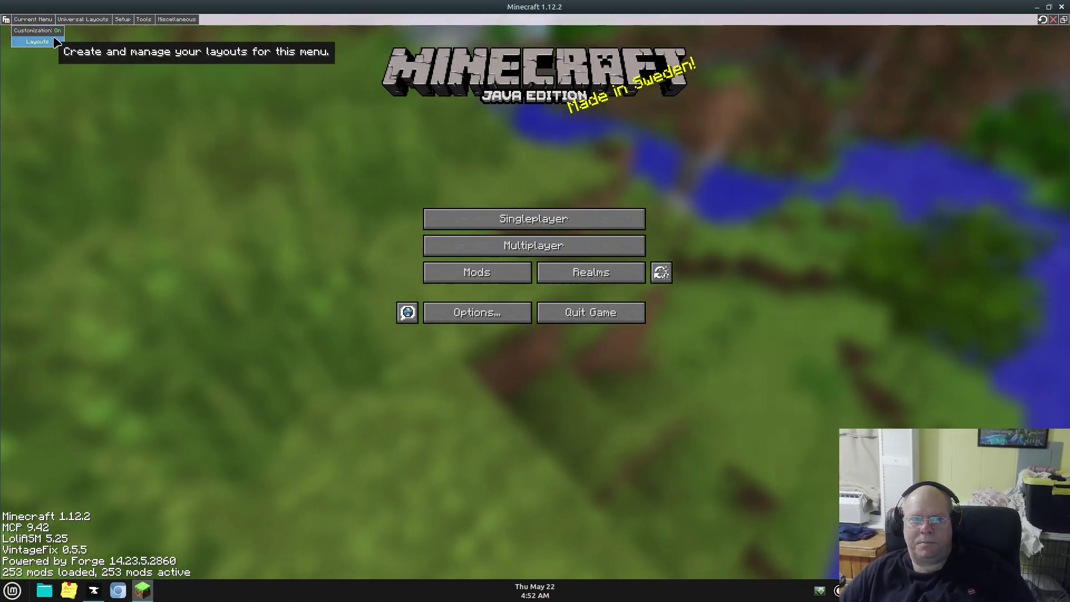
left_click(83, 41)
Set project_equivalence_background.png as the new layout's background image.
right_click(299, 188)
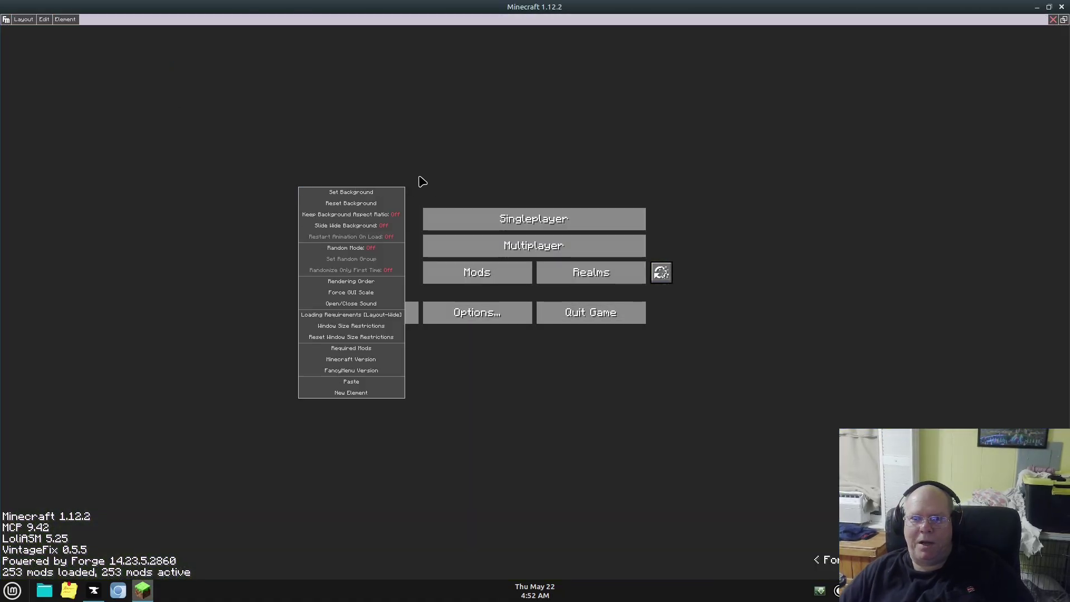
left_click(381, 194)
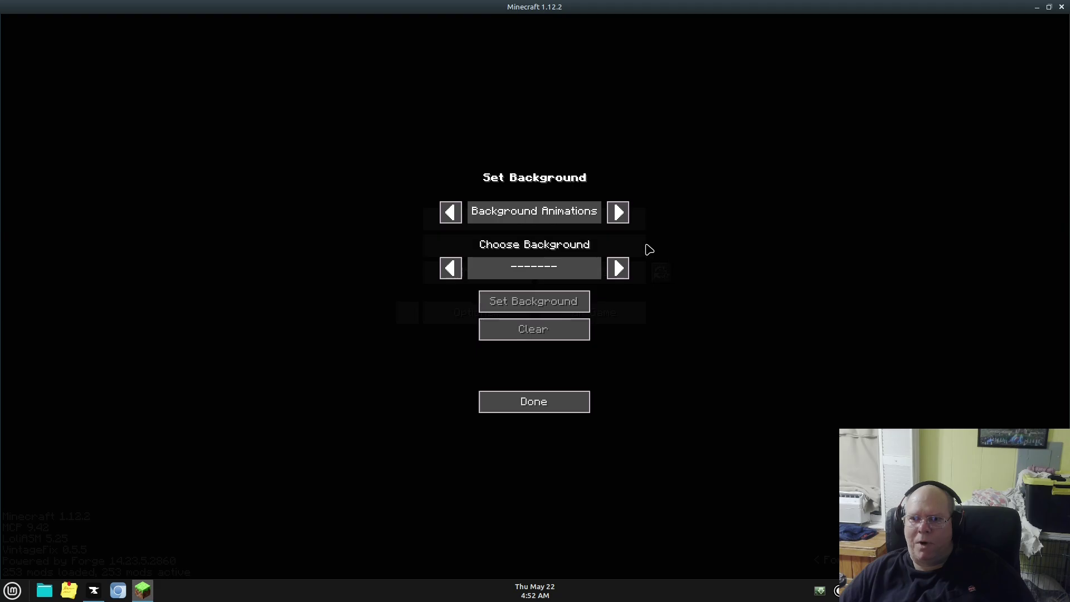
left_click(584, 277)
left_click(543, 336)
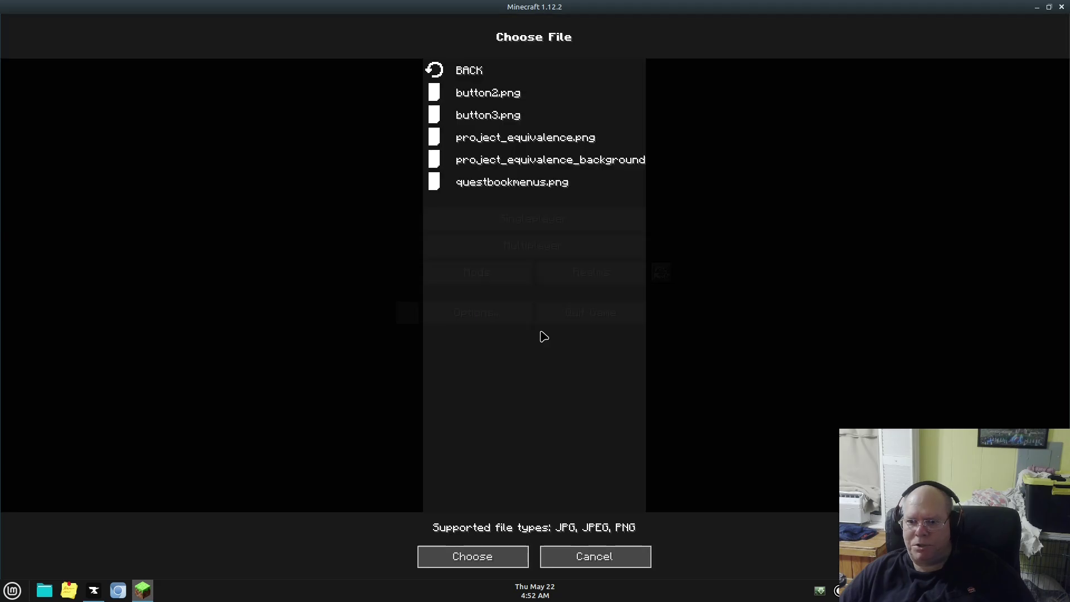
left_click(532, 165)
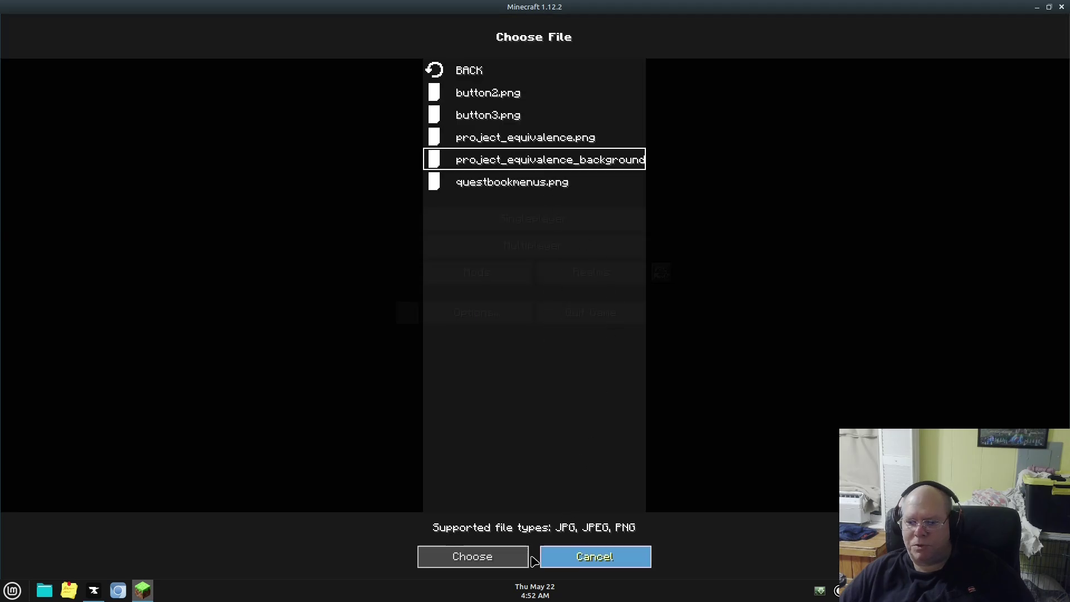
left_click(471, 558)
left_click(542, 396)
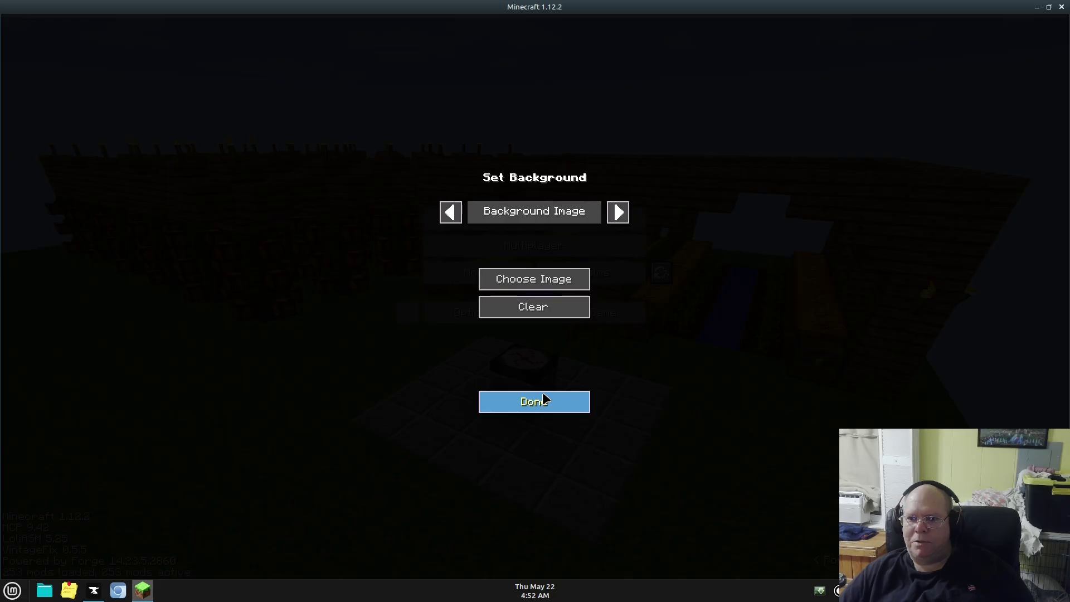
left_click(539, 408)
Force the new layout's GUI scale to 2.
right_click(261, 213)
left_click(313, 318)
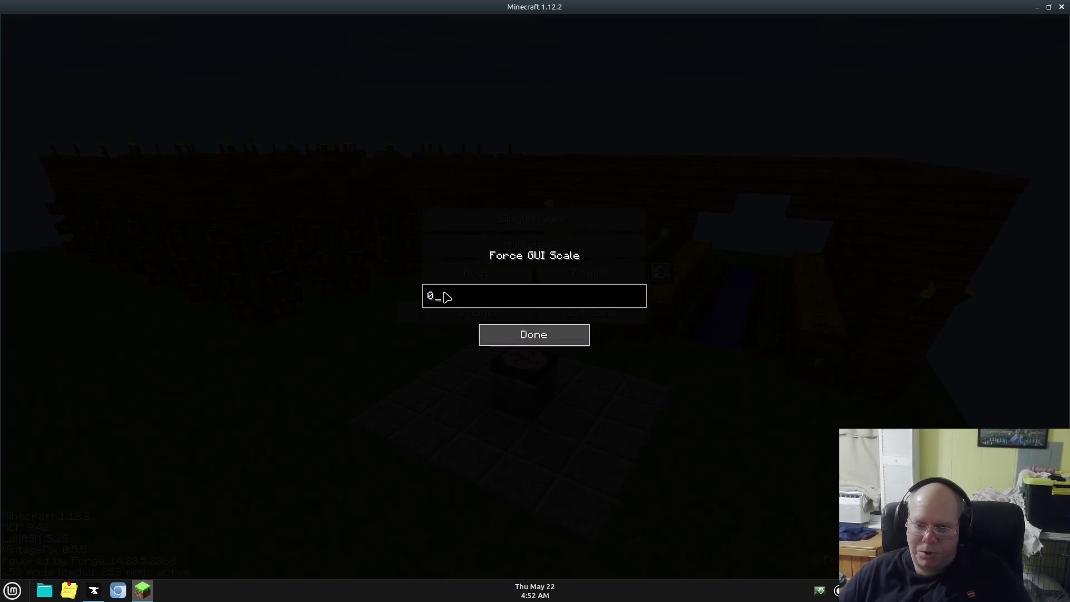
key("BackSpace")
type("2")
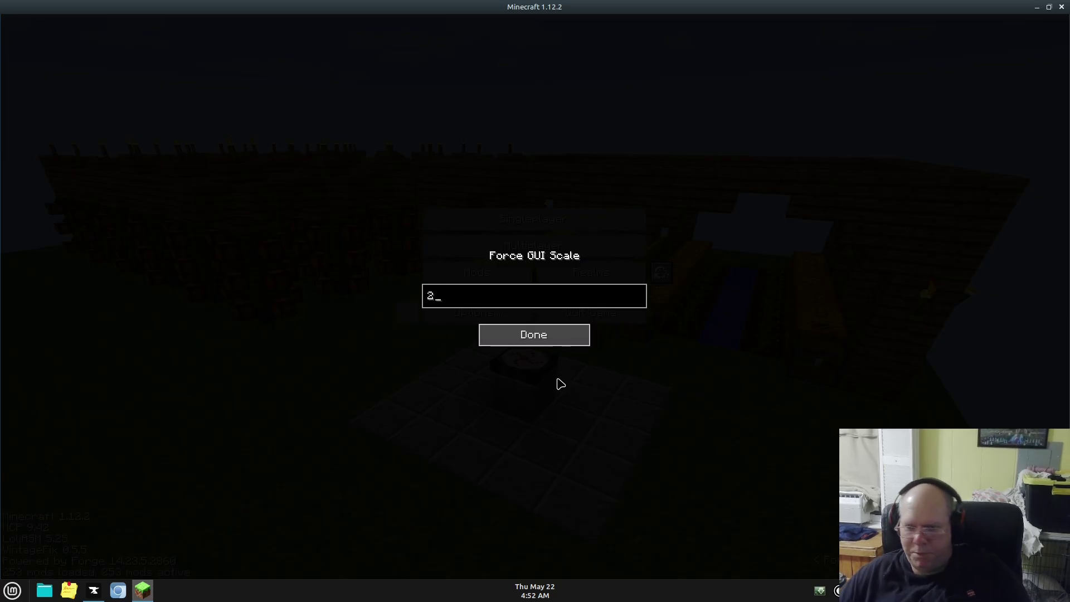
key("Return")
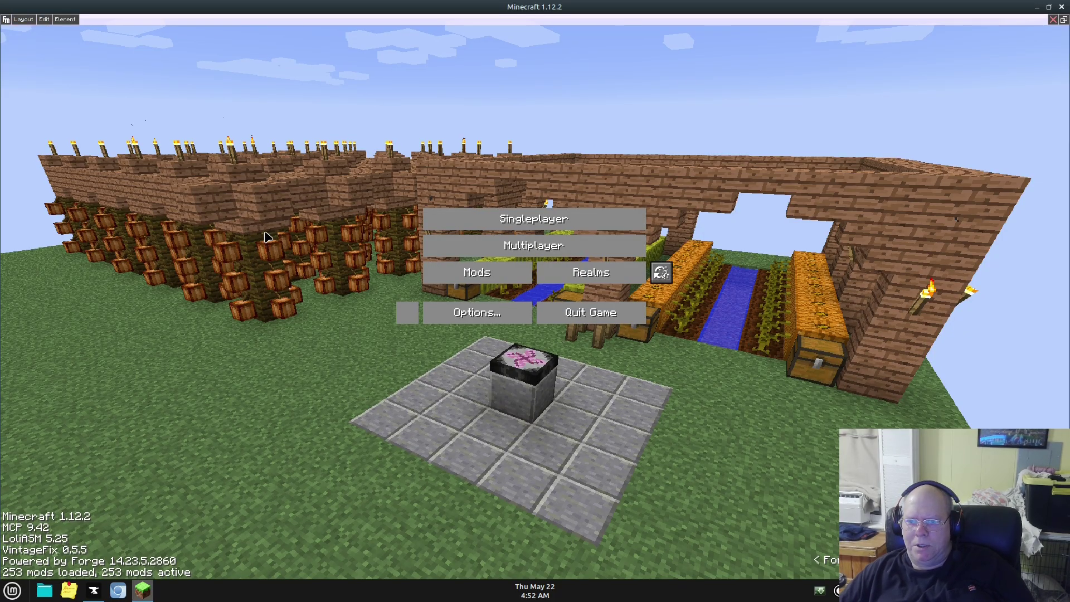
Place project_equivalence.png as a new image element at the menu's upper-left.
right_click(264, 156)
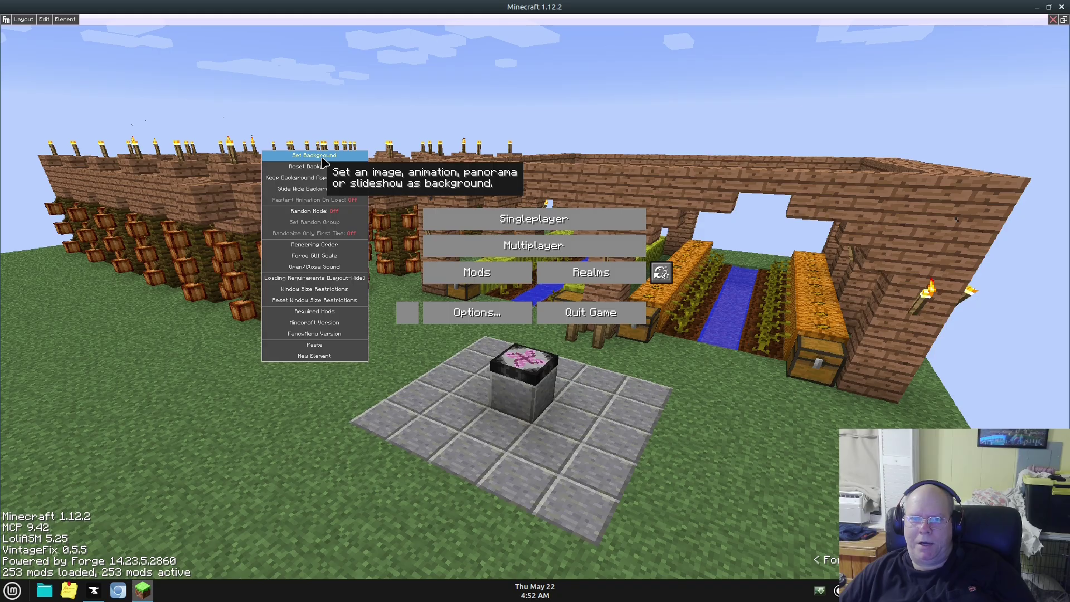
left_click(320, 357)
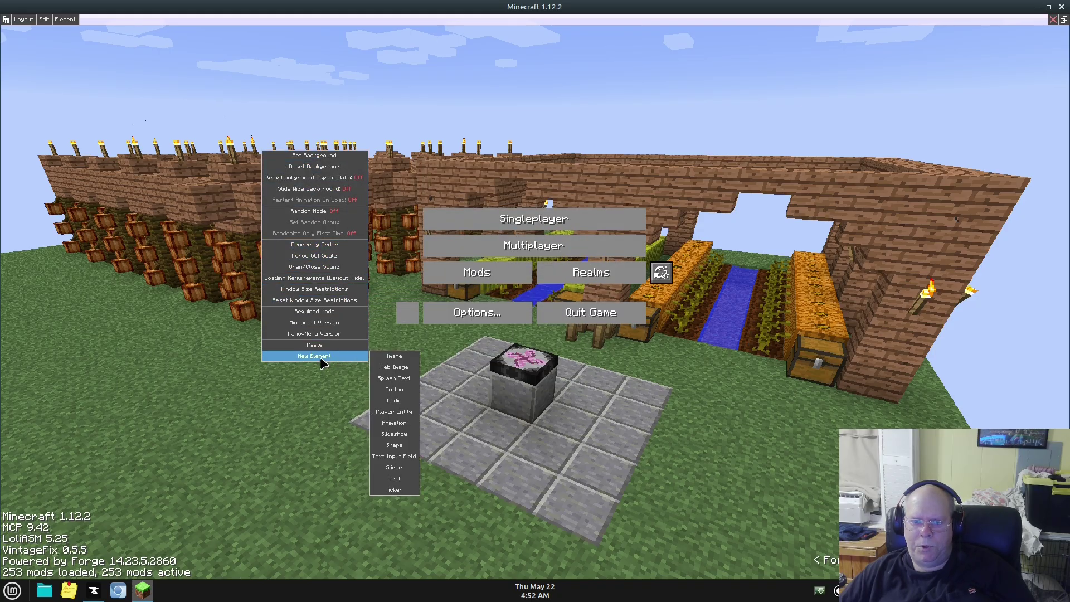
left_click(387, 357)
left_click(520, 340)
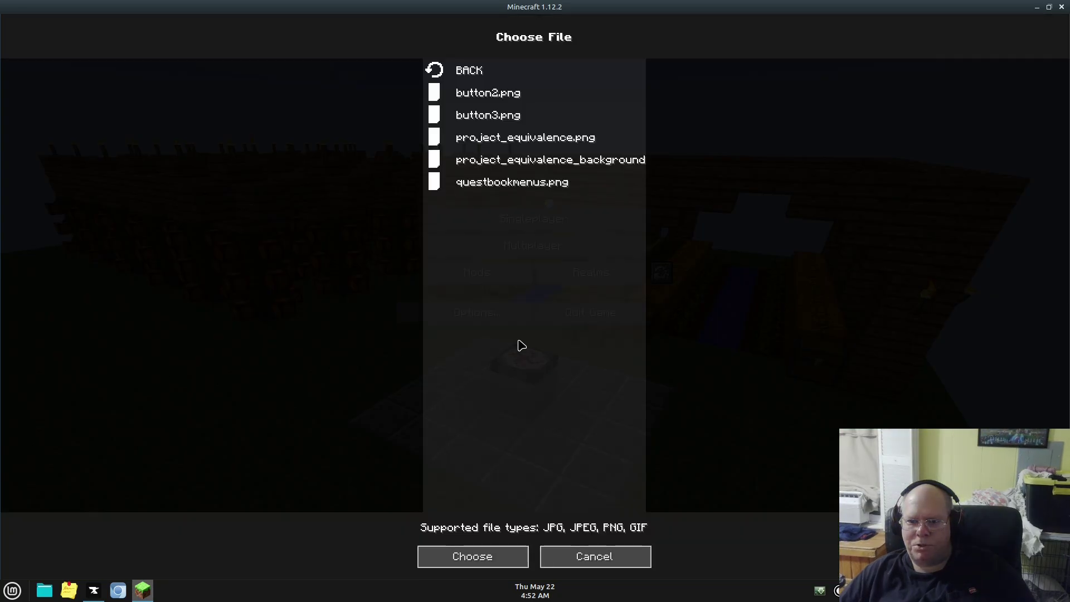
left_click(506, 143)
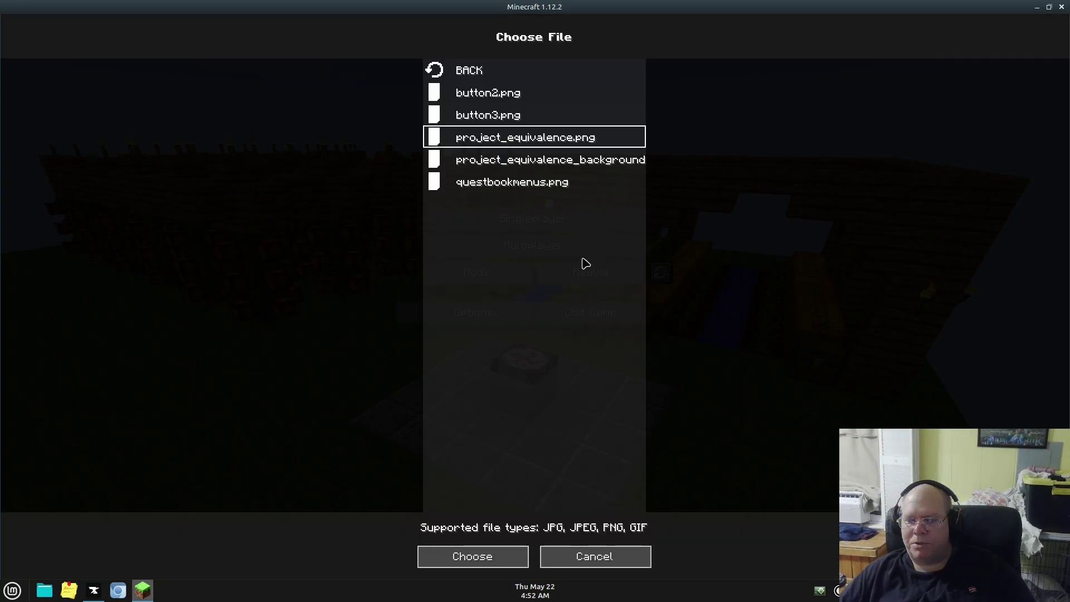
left_click(473, 557)
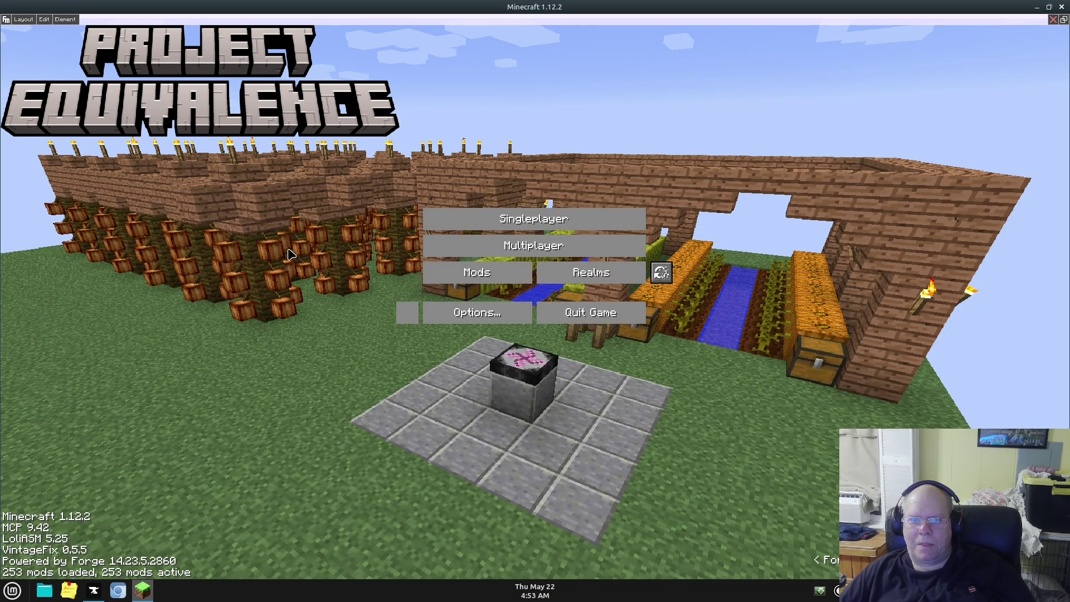
right_click(243, 92)
Set the logo's orientation to top-centered and nudge it down, then slightly back up.
mouse_move(284, 112)
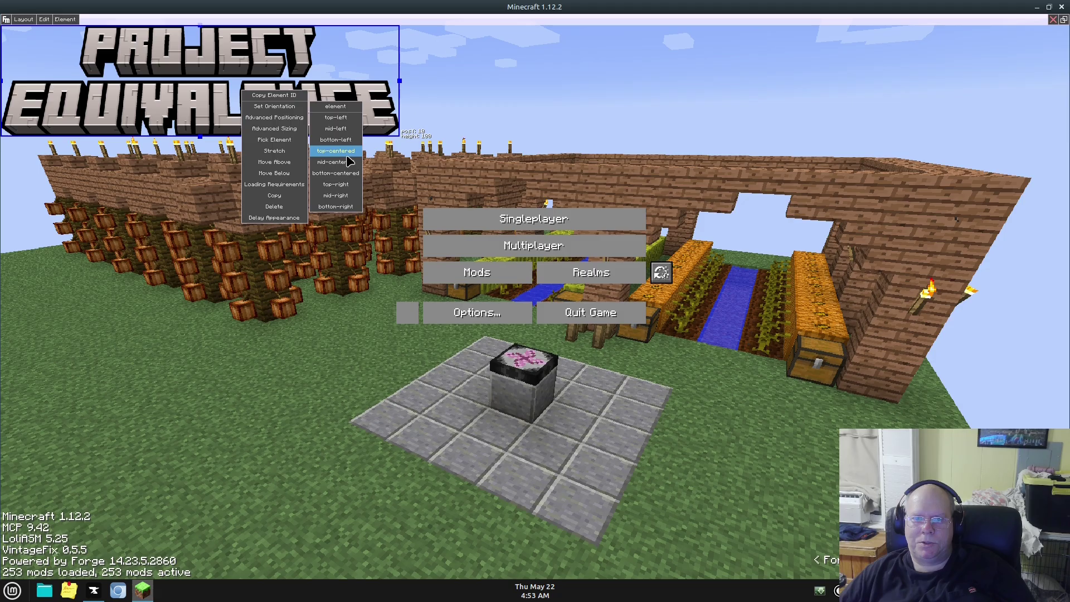
left_click(335, 152)
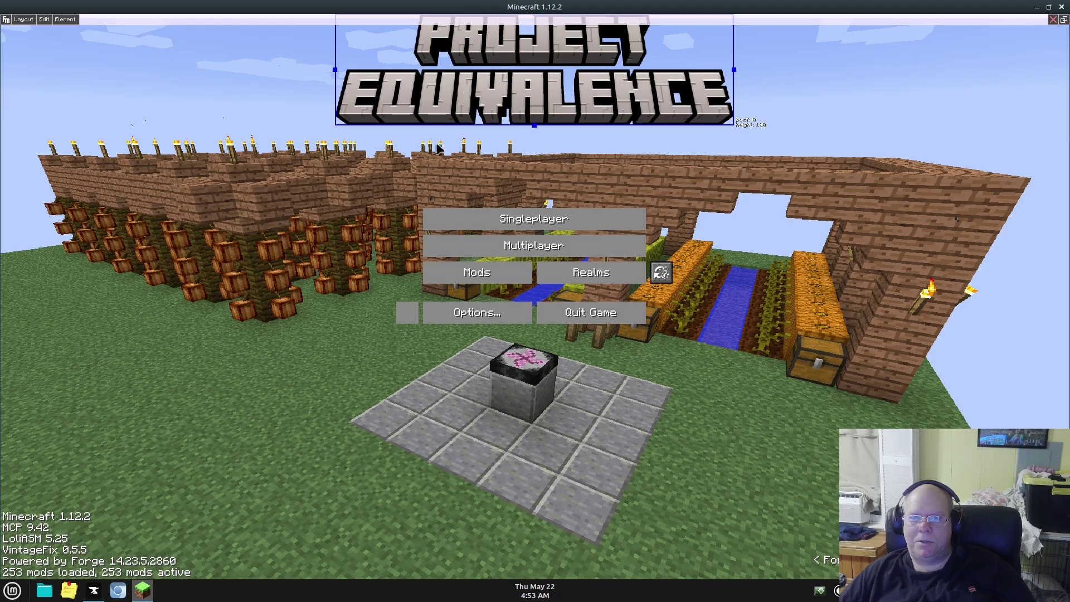
key("Down")
key("Down")
key("Down")
key("Down")
key("Down")
key("Down")
key("Down")
key("Down")
key("Down")
key("Down")
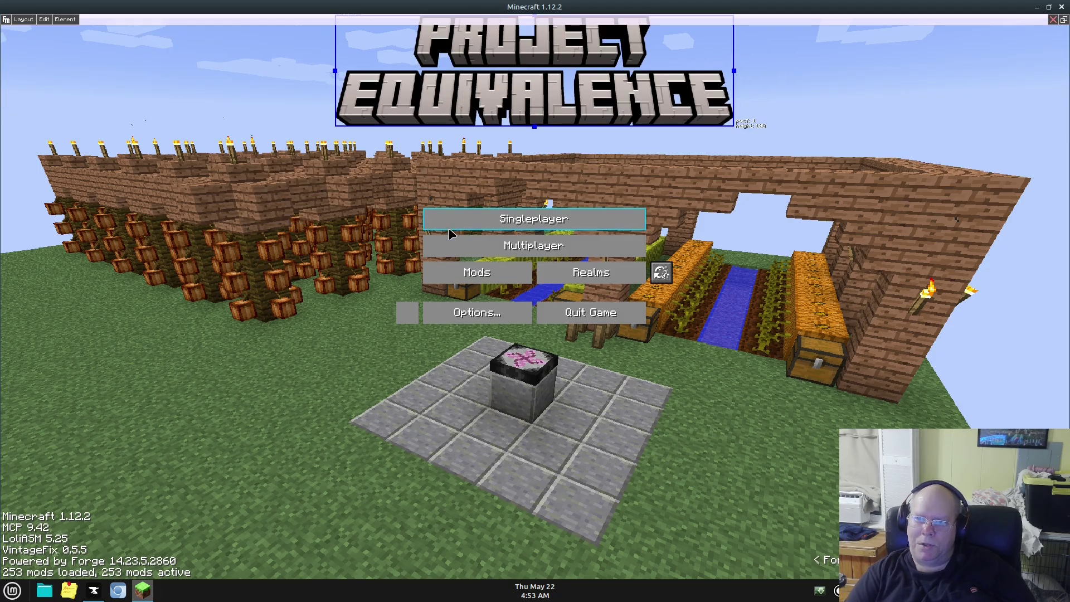
key("Up")
key("Up")
key("Up")
key("Up")
key("Up")
key("Up")
key("Up")
key("Up")
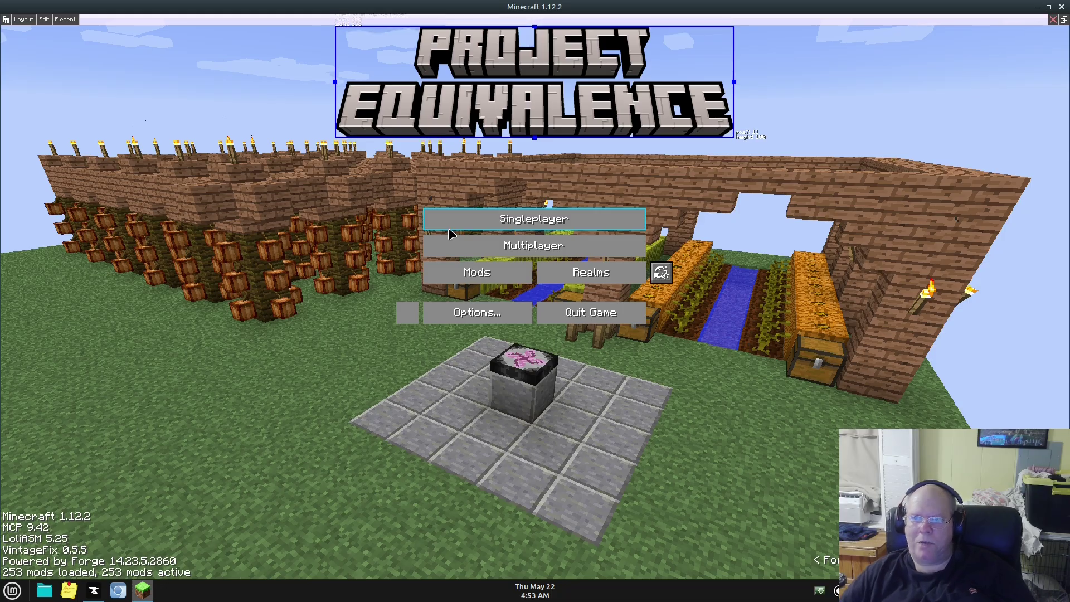
left_click(23, 19)
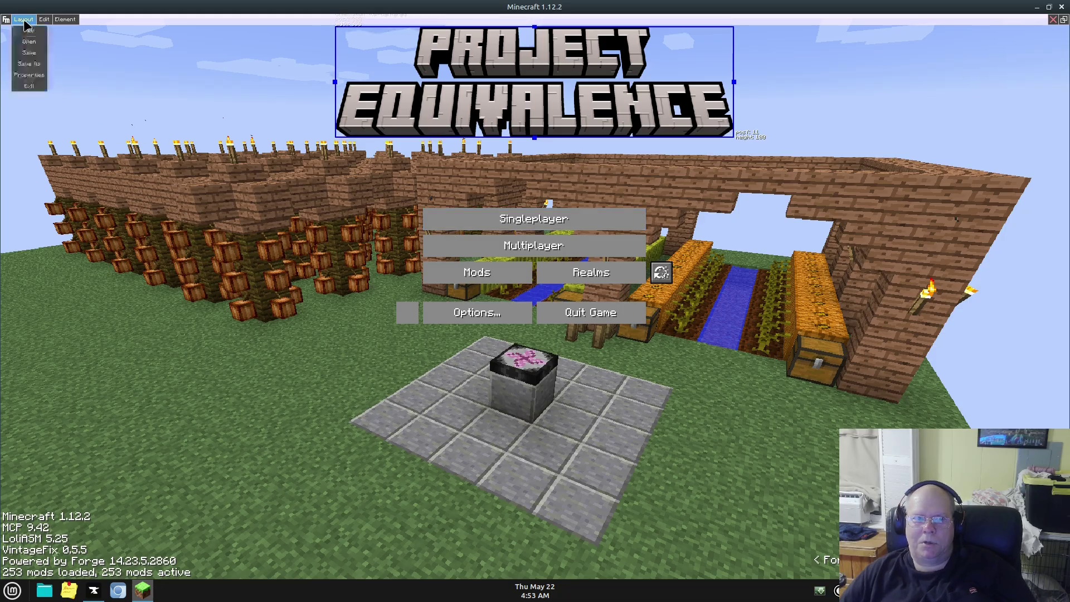
Save the layout, then delete the small vanilla button beside Options, accepting the warning.
left_click(25, 54)
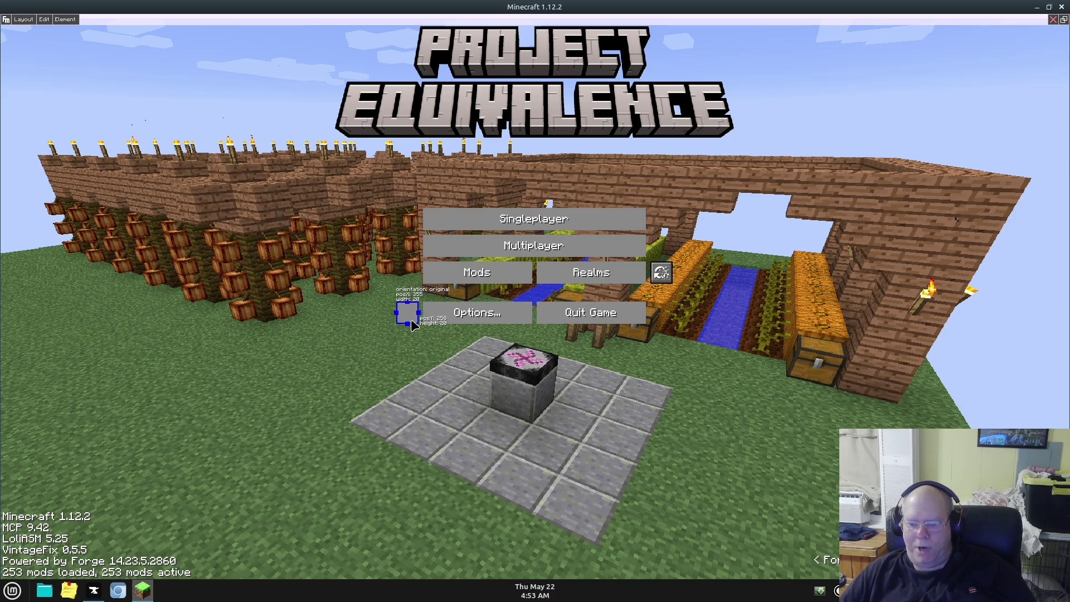
key("Delete")
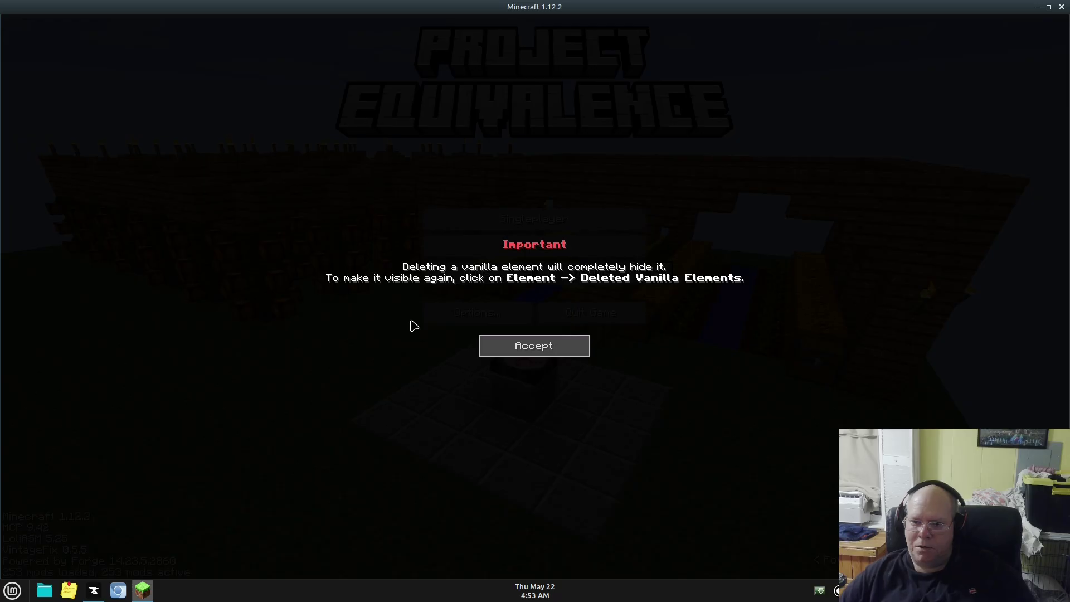
left_click(515, 347)
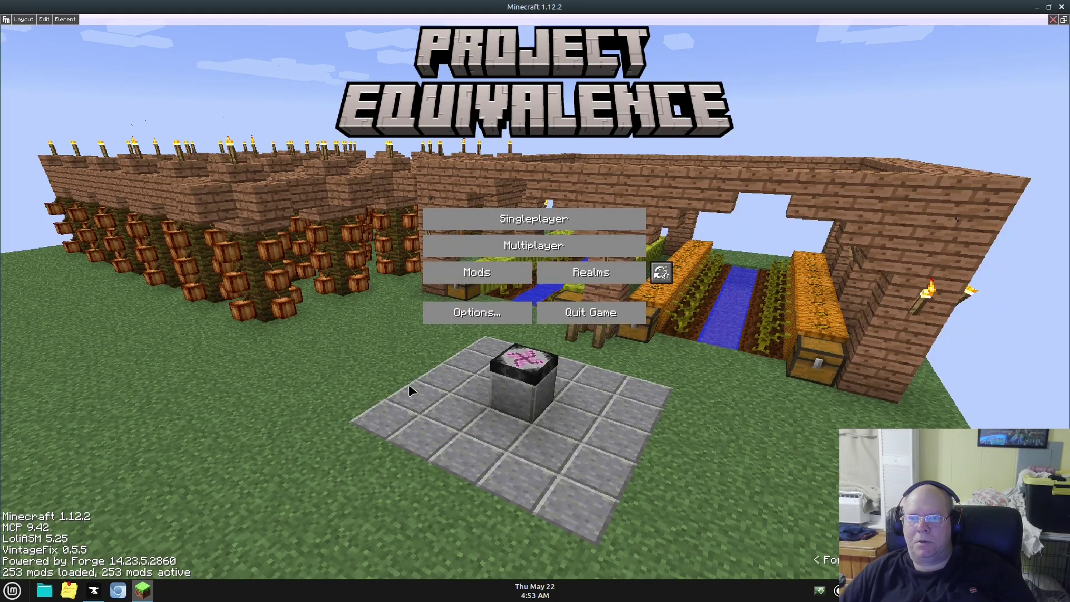
left_click(19, 20)
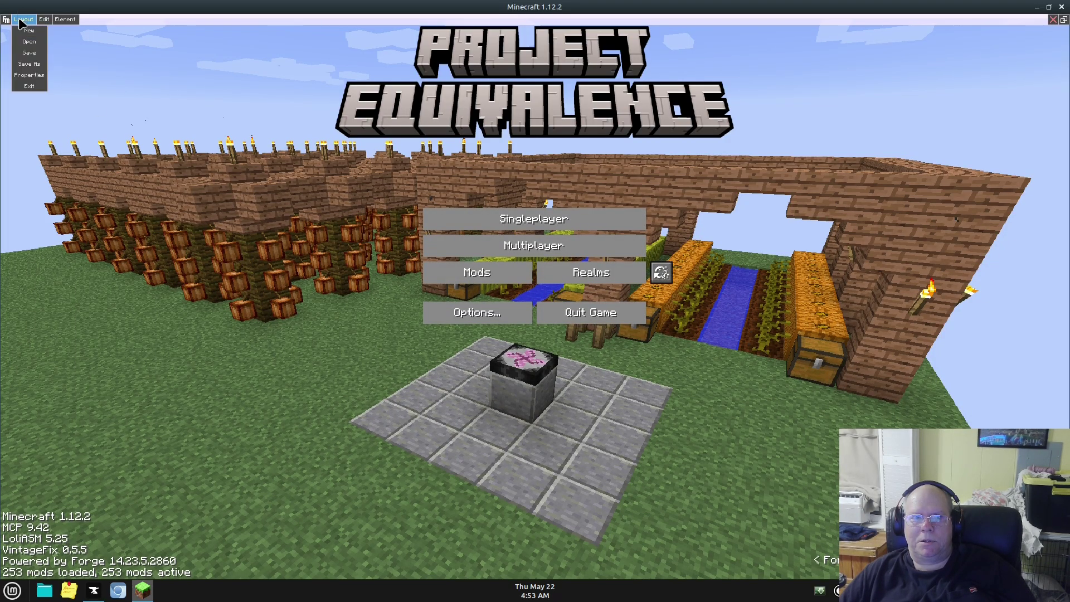
Exit the layout editor after one cancelled attempt, then restore the game window size.
left_click(29, 86)
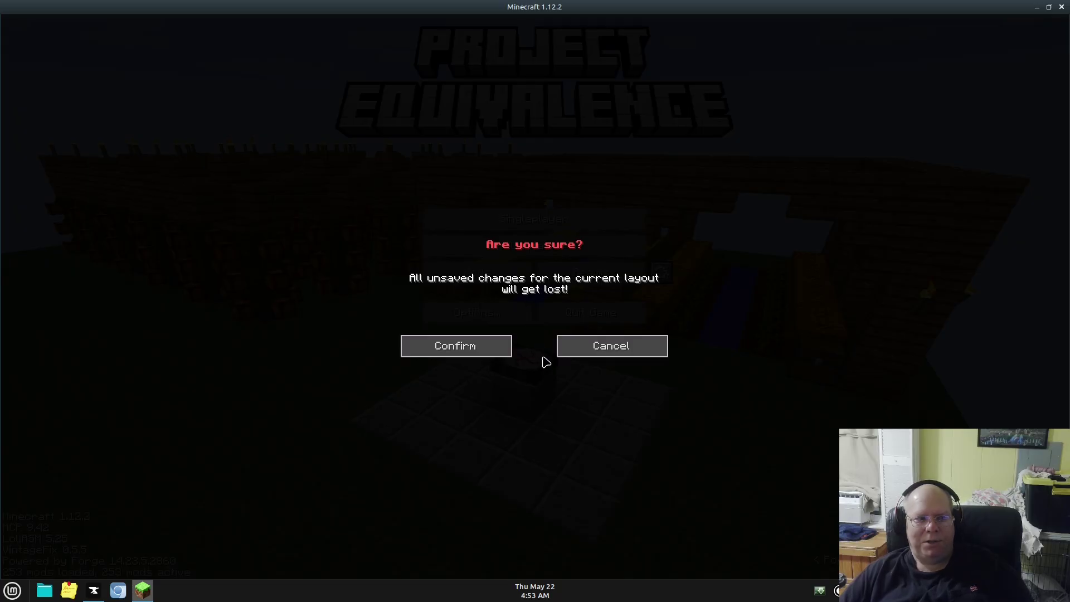
left_click(603, 351)
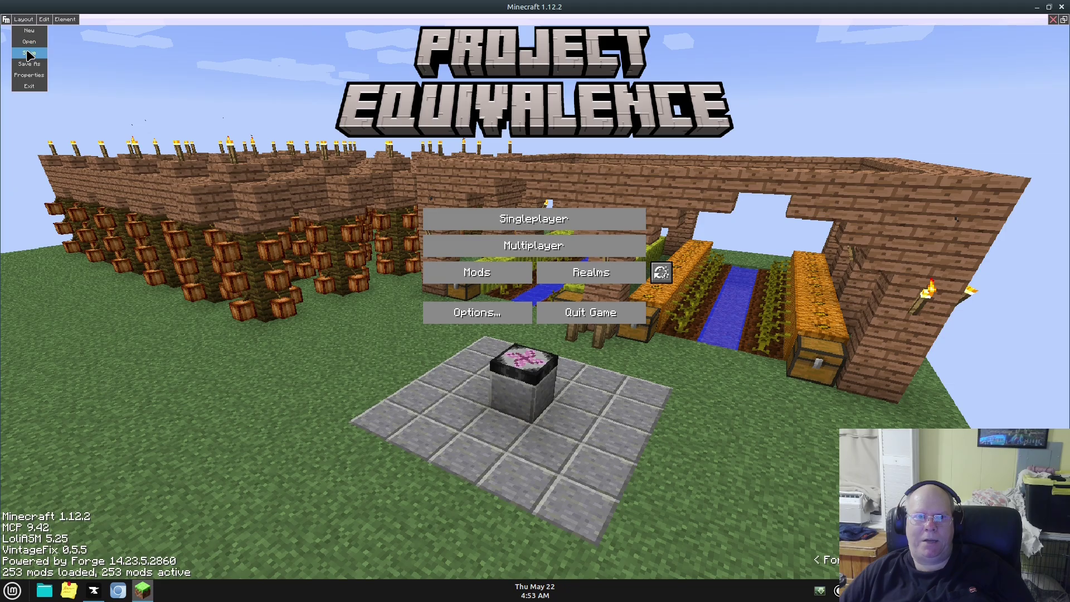
left_click(23, 19)
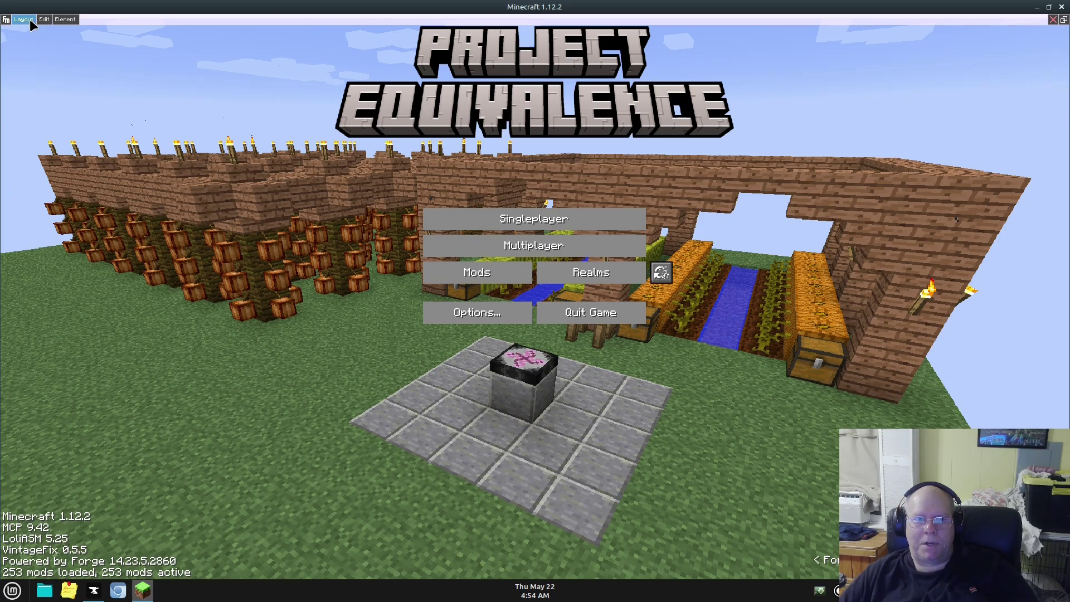
left_click(33, 91)
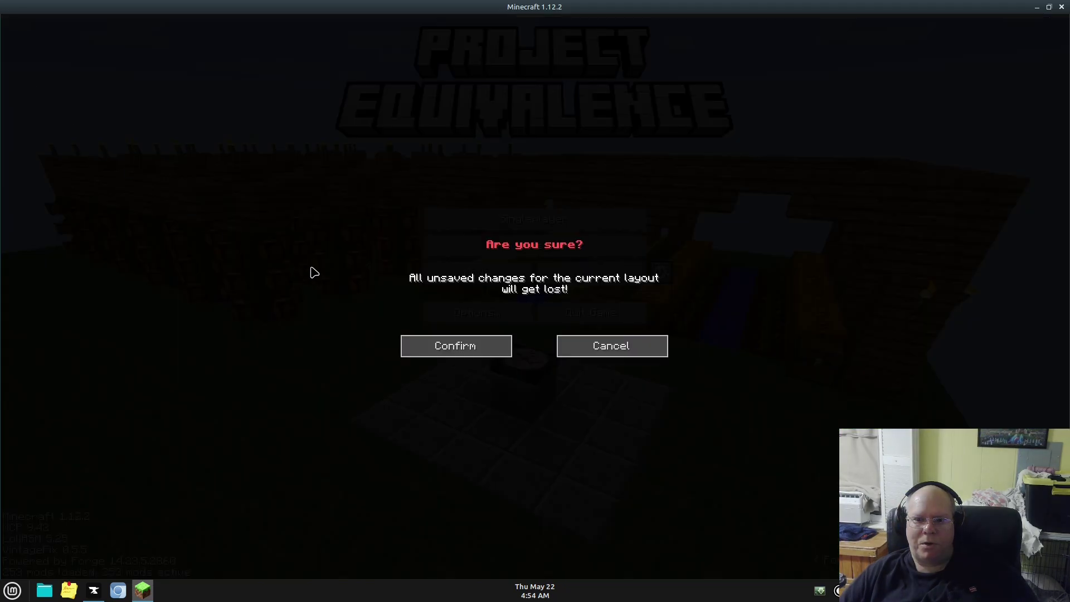
left_click(446, 343)
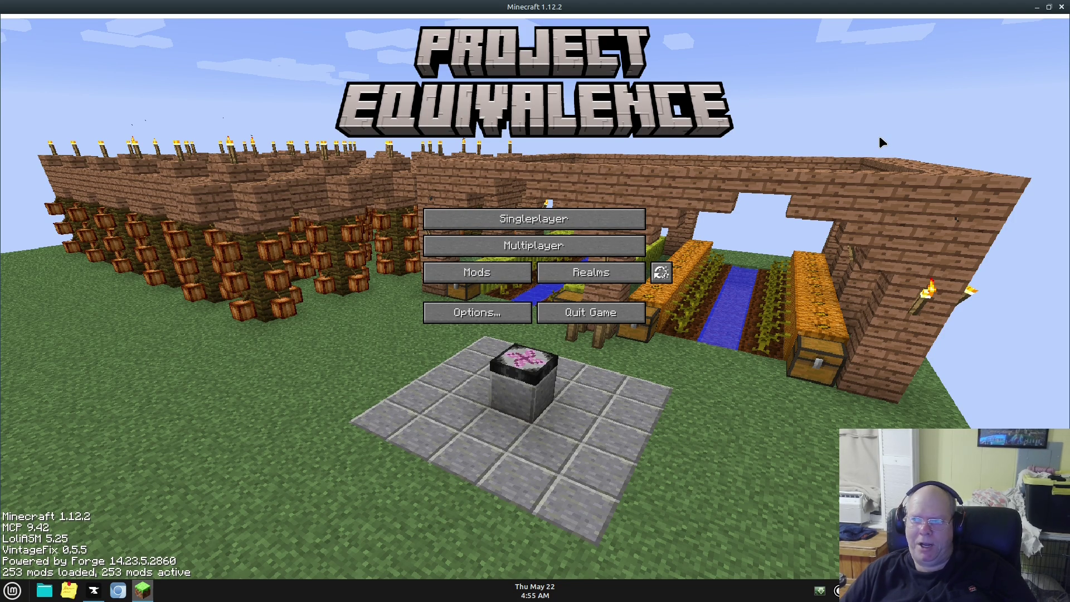
left_click(1049, 6)
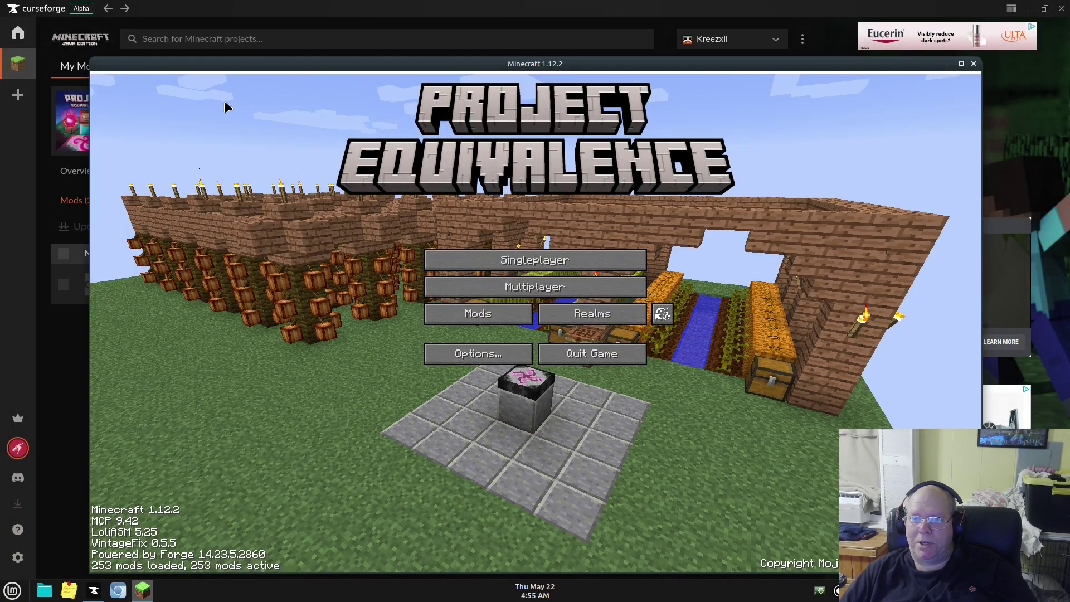
left_click_drag(96, 58, 2, 3)
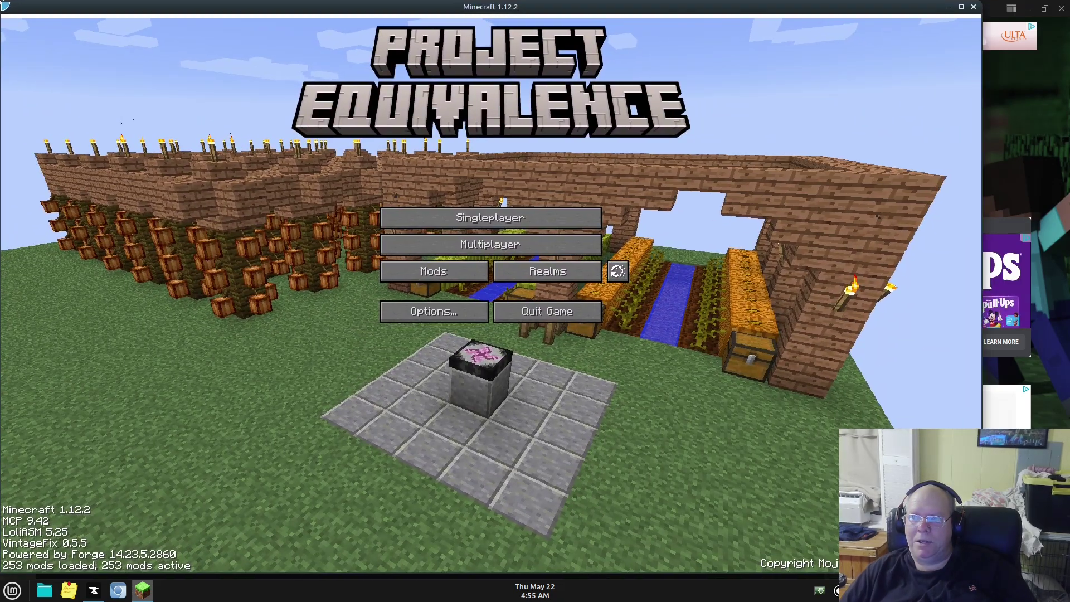
left_click(962, 7)
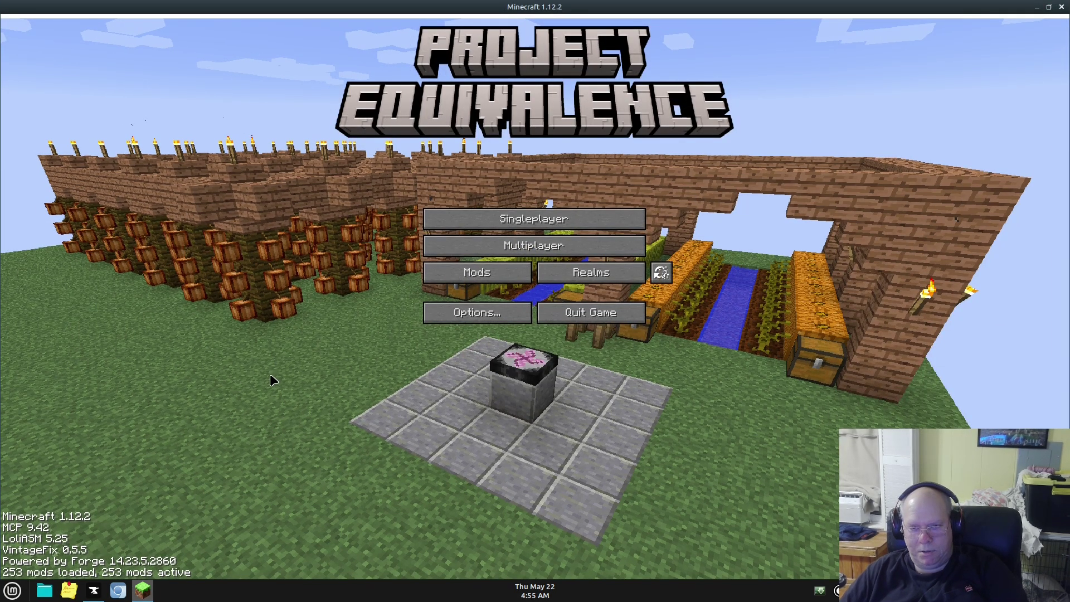
key("ctrl+alt+c")
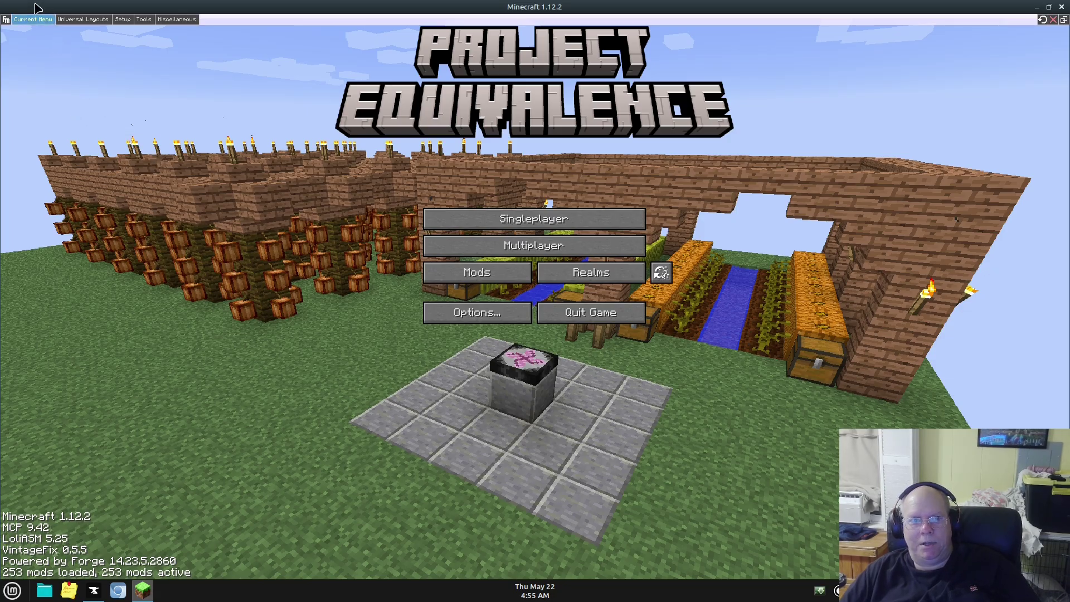
Reopen the saved 'main' layout in the FancyMenu layout editor.
mouse_move(37, 42)
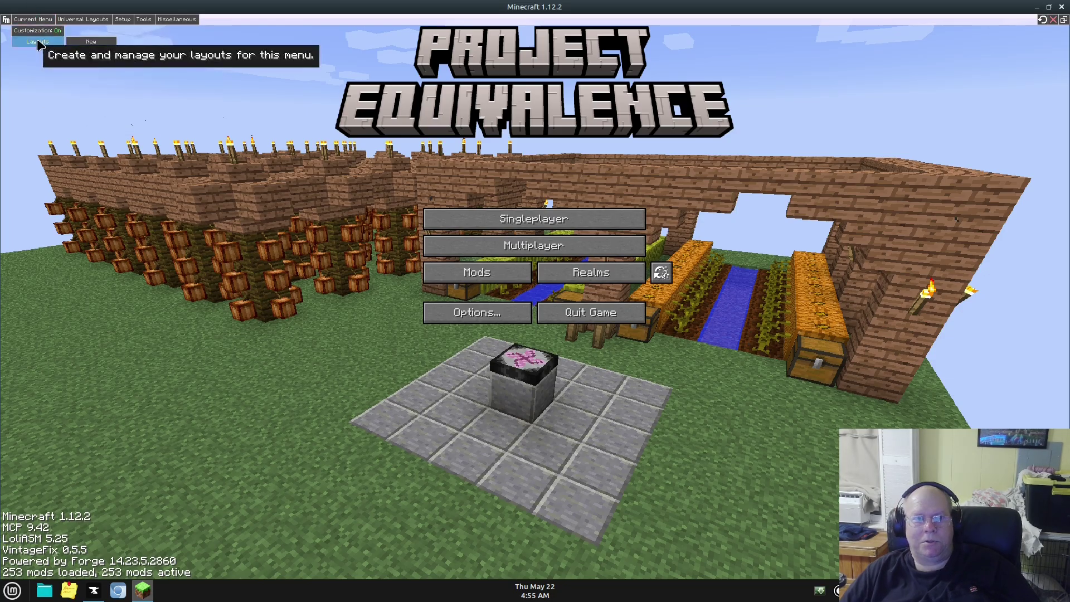
left_click(102, 56)
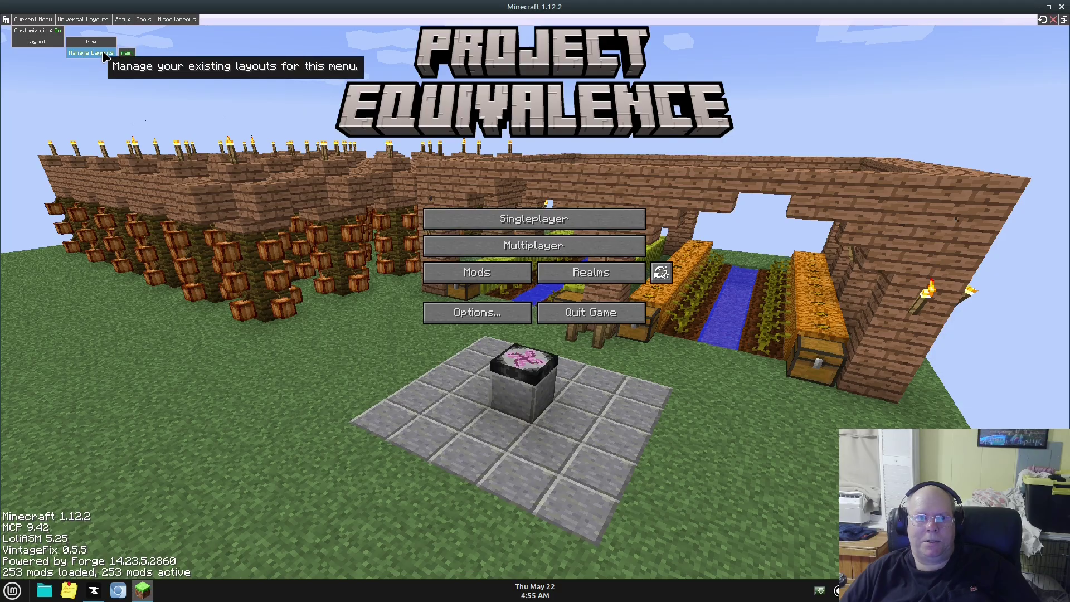
left_click(127, 53)
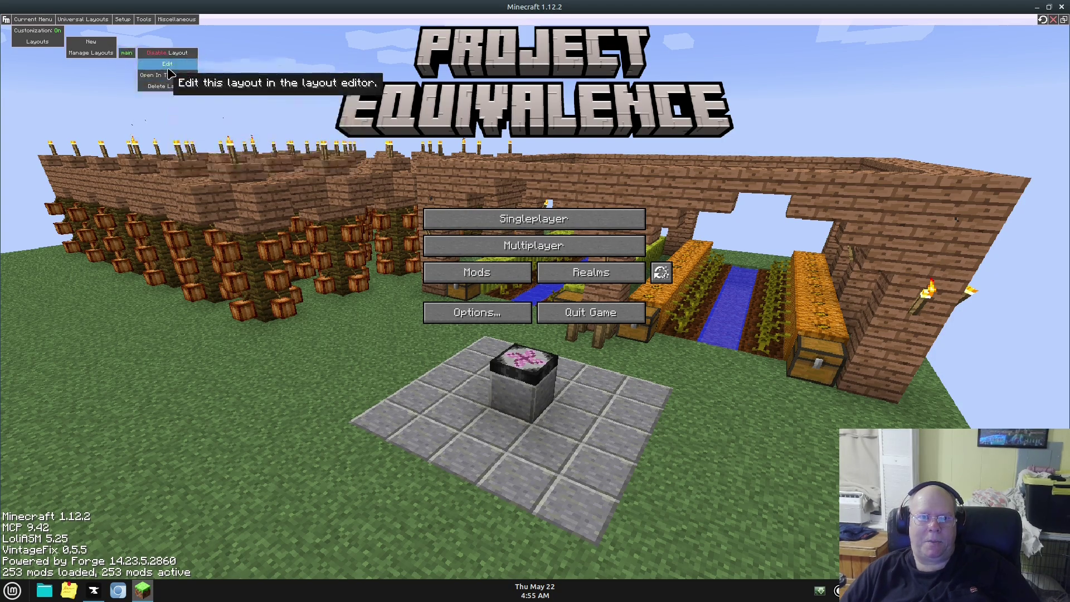
left_click(167, 64)
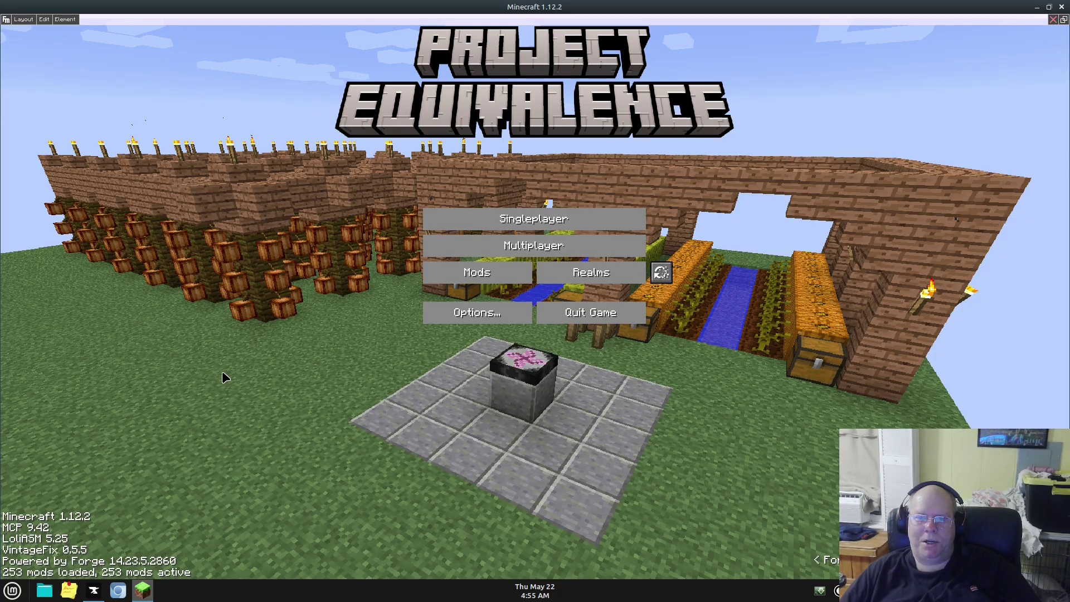
Turn on Keep Background Aspect Ratio in the layout-wide settings.
right_click(287, 322)
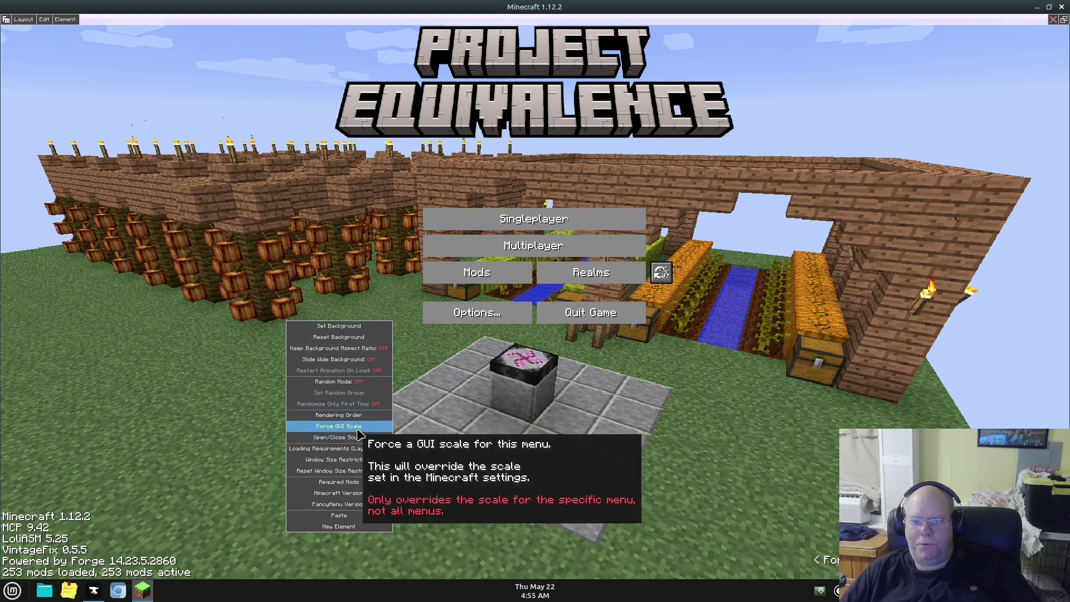
left_click(363, 351)
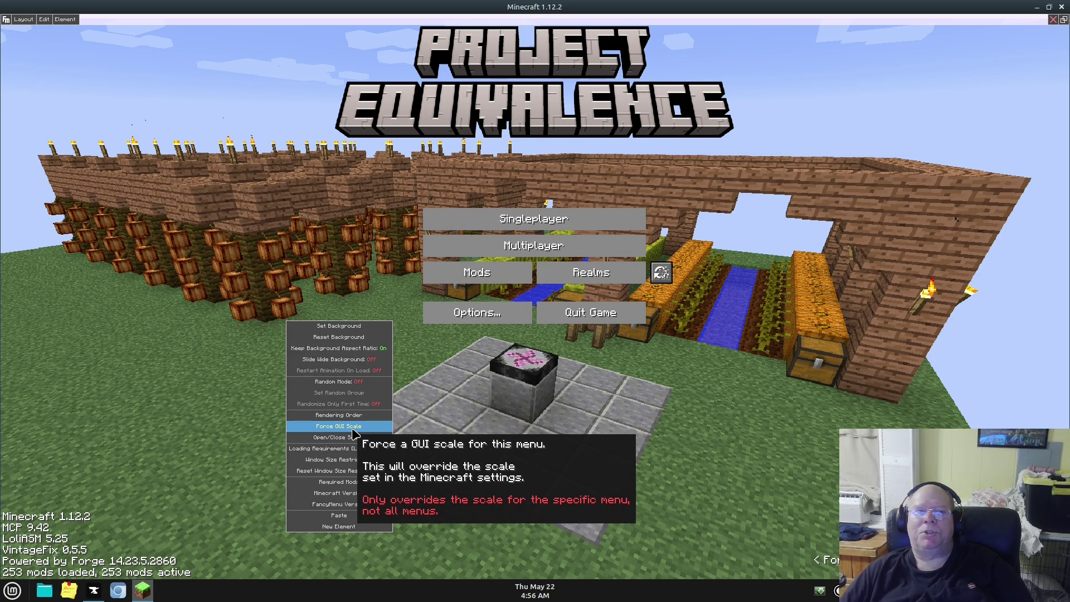
left_click(218, 337)
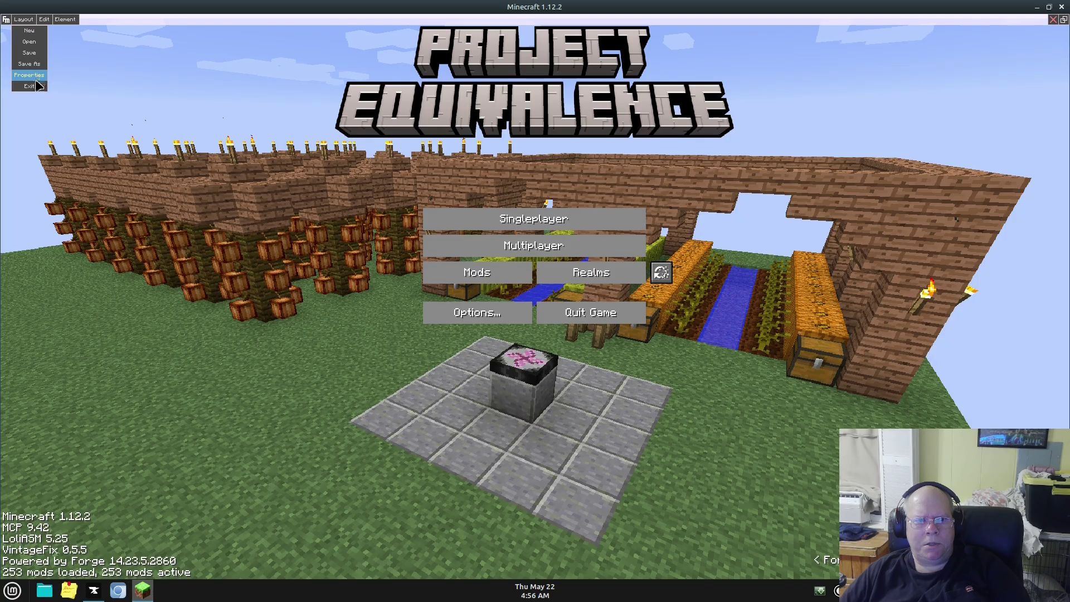
Exit the layout editor and shrink the game window to preview the background.
left_click(22, 19)
left_click(31, 79)
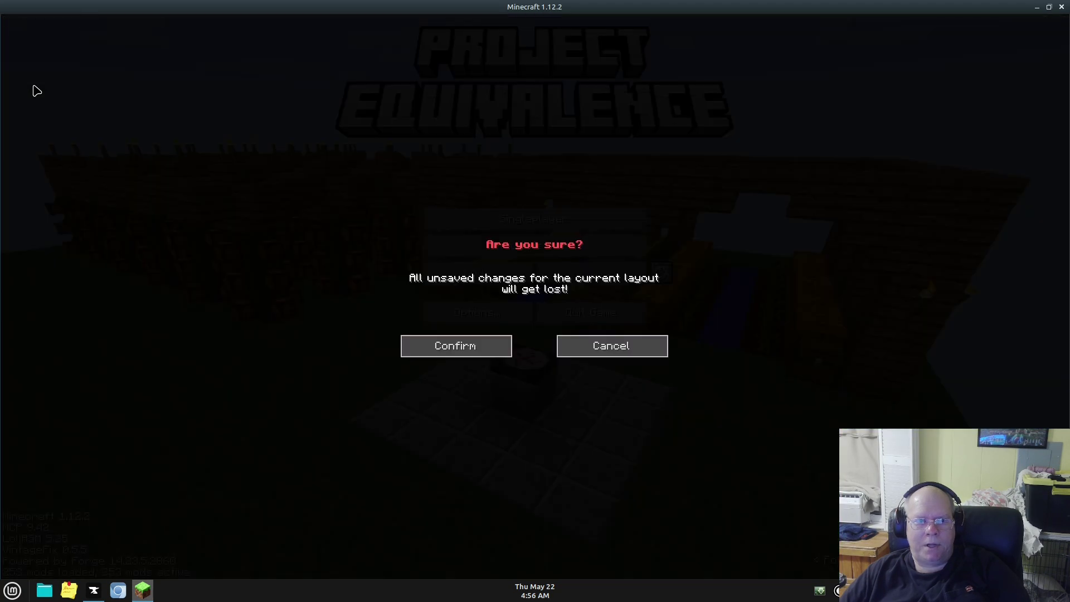
left_click(460, 346)
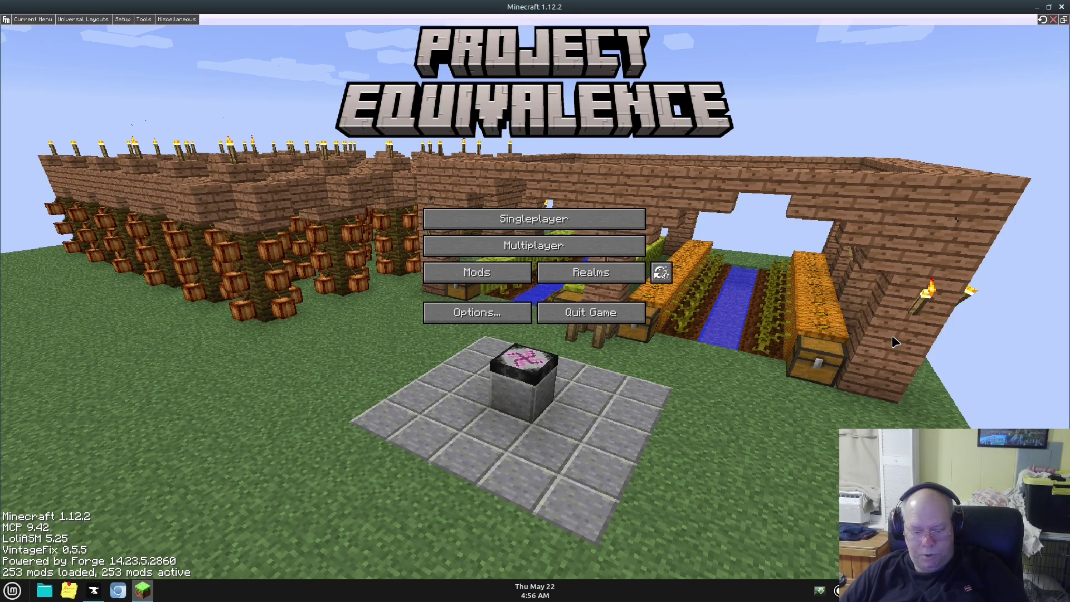
left_click(1050, 6)
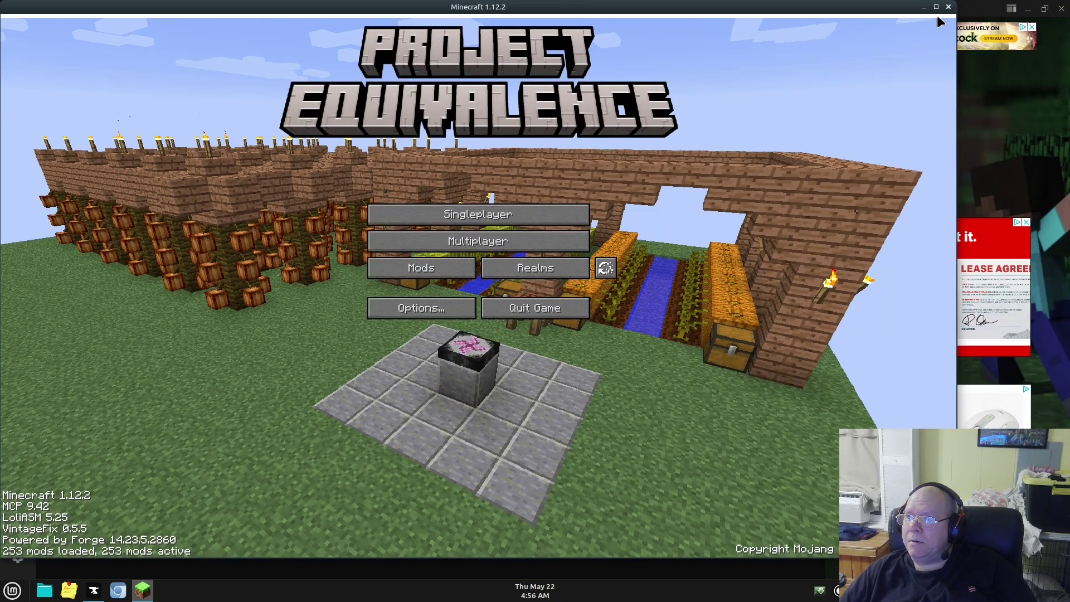
left_click_drag(949, 7, 1052, 5)
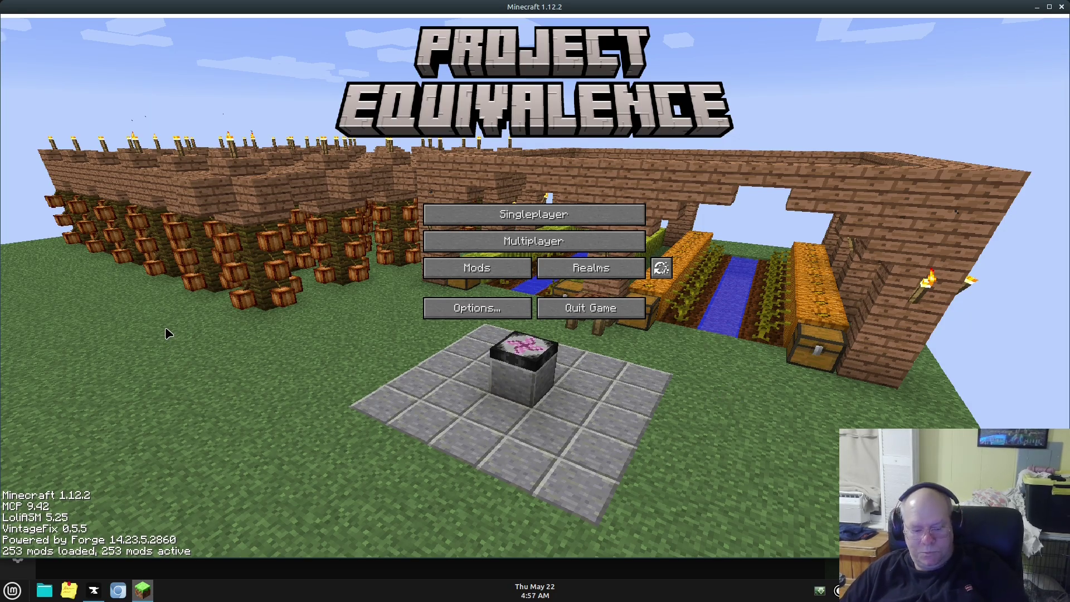
Open the 'main' layout for editing again through the FancyMenu customization options.
key("ctrl+alt+c")
left_click(39, 21)
mouse_move(48, 43)
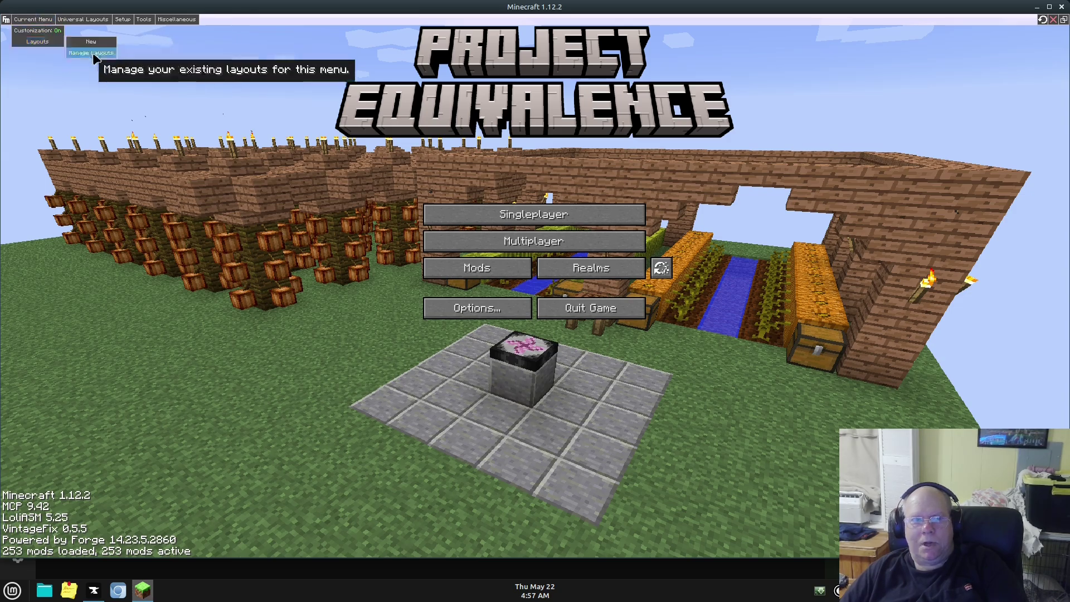
mouse_move(92, 53)
mouse_move(129, 53)
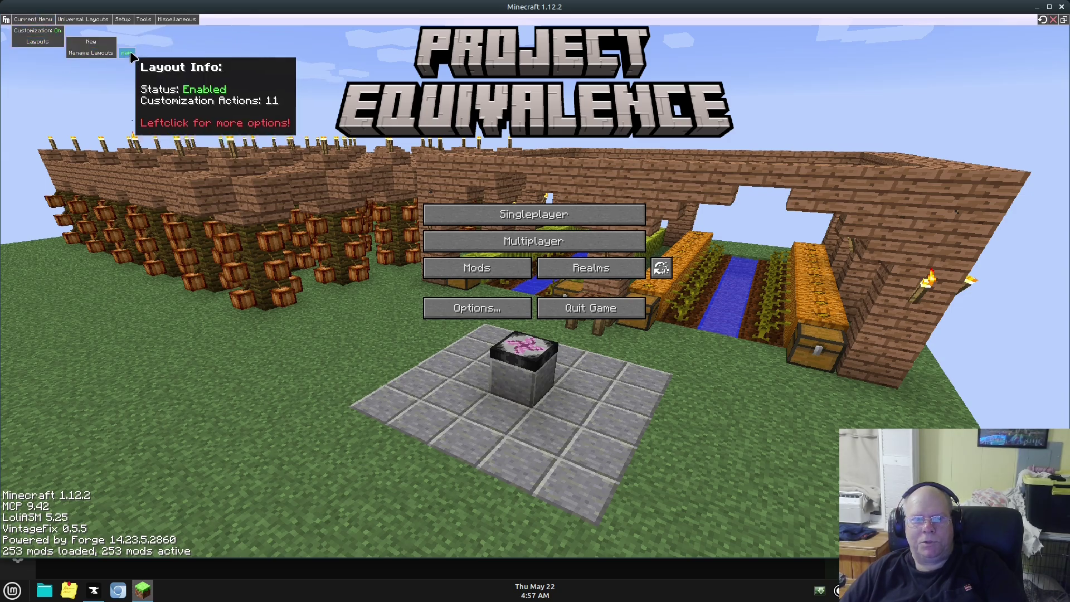
left_click(129, 54)
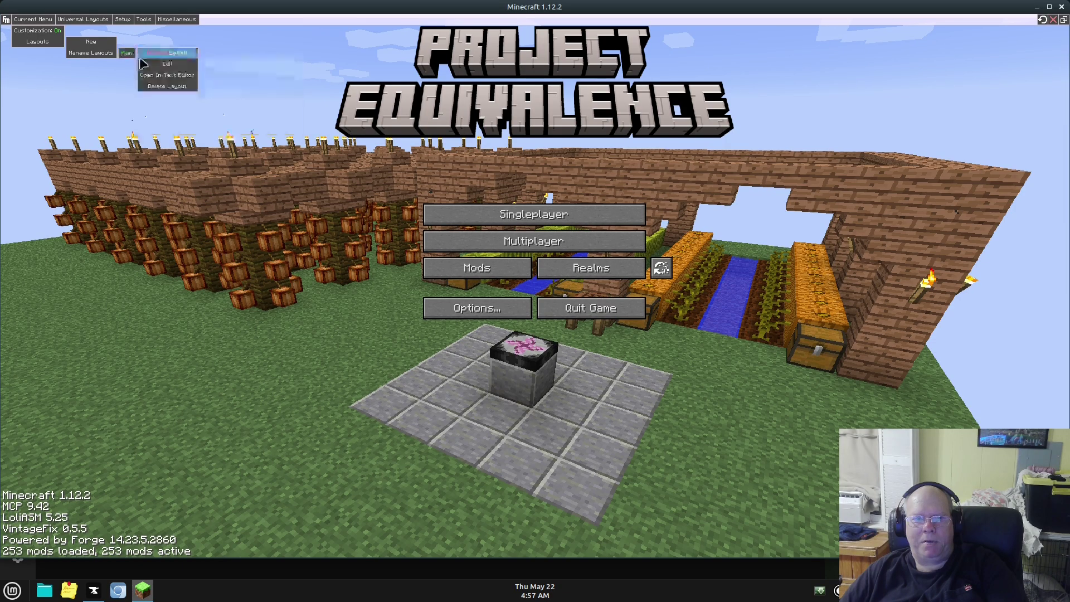
left_click(166, 69)
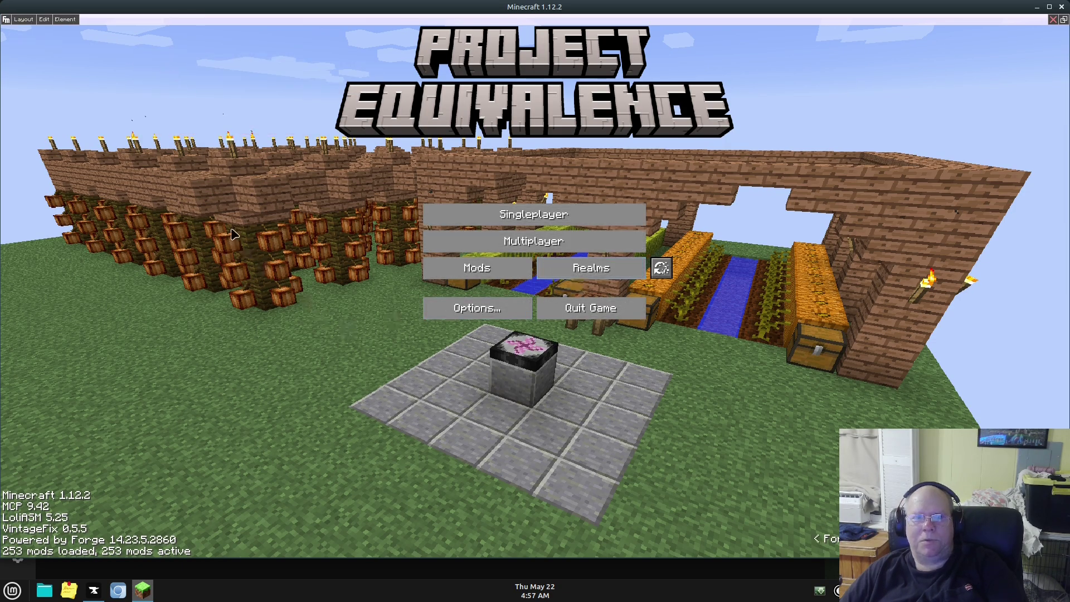
Turn Keep Background Aspect Ratio off, save the layout, and exit the editor.
right_click(209, 206)
left_click(277, 233)
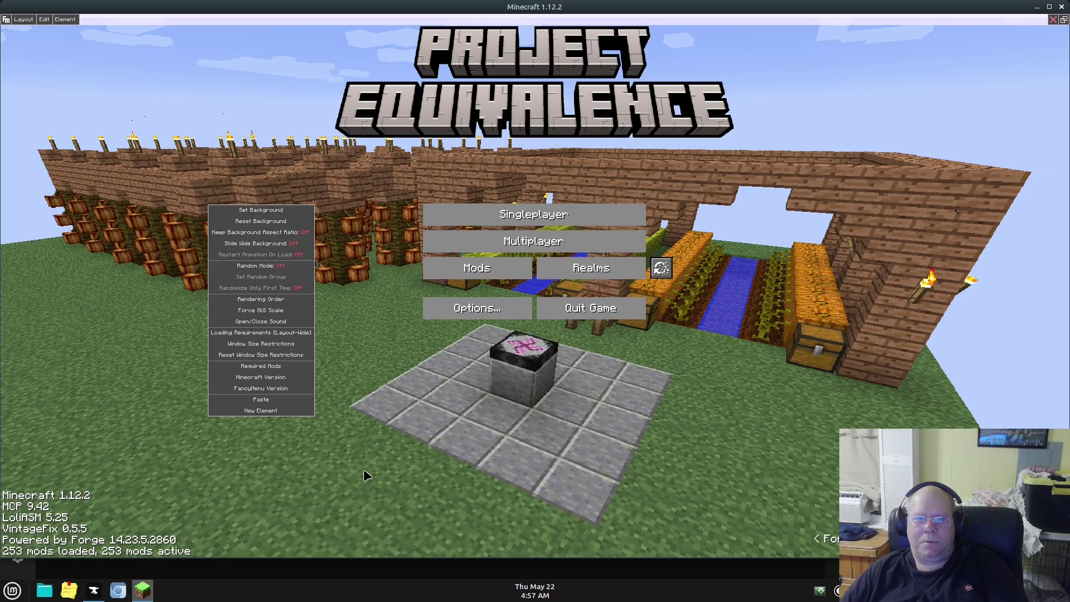
left_click(23, 19)
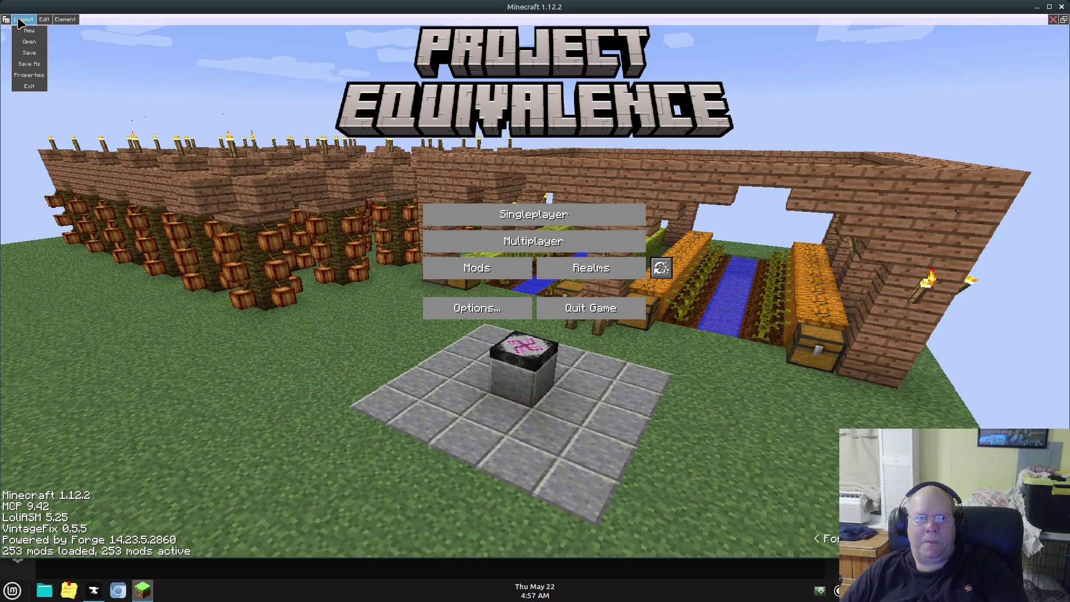
left_click(31, 52)
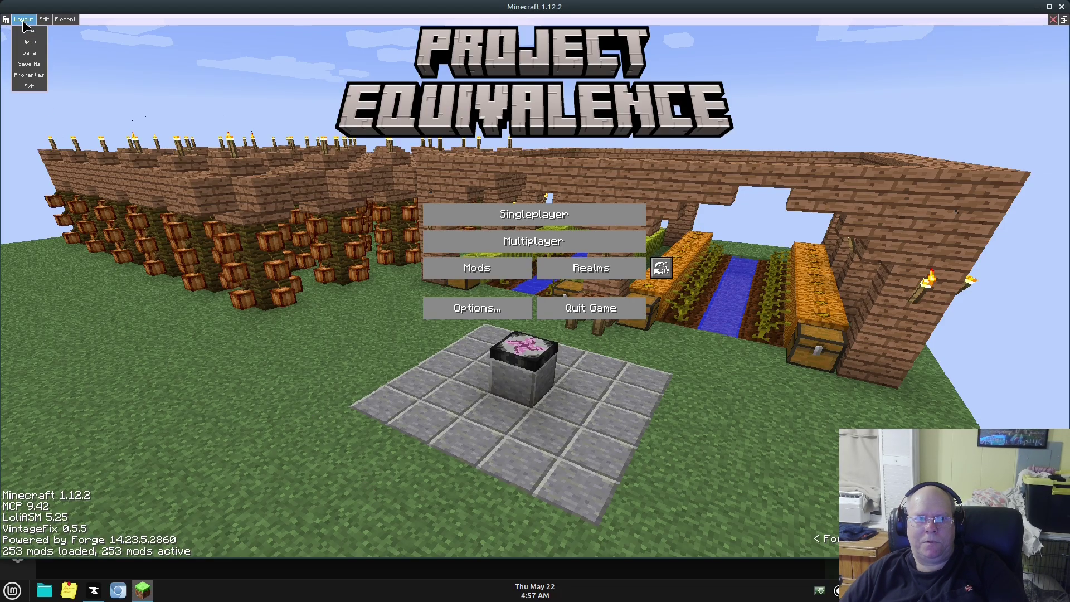
left_click(32, 86)
left_click(444, 333)
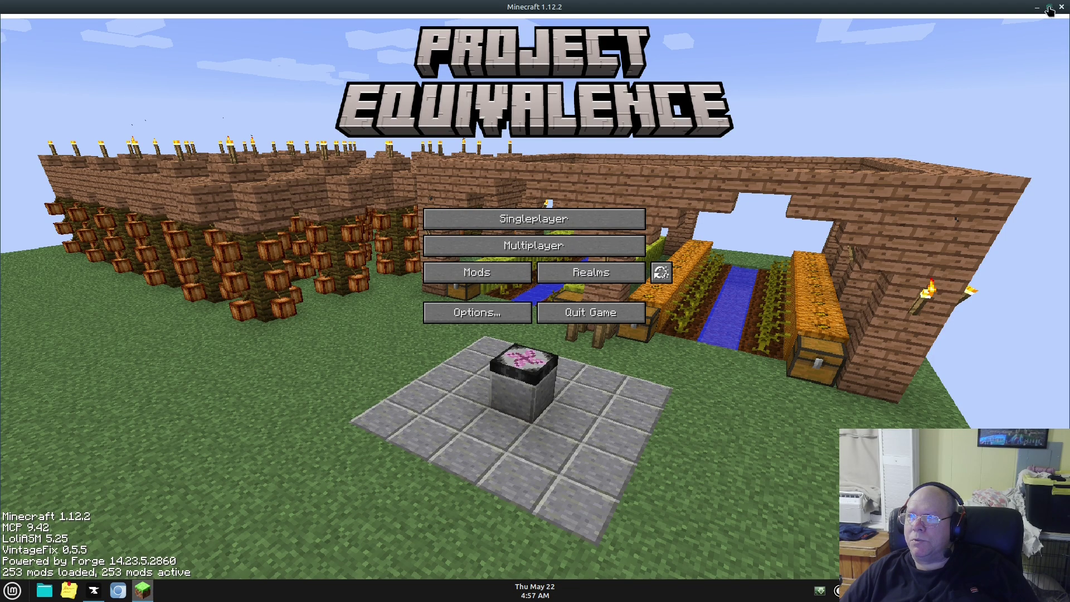
left_click(1050, 10)
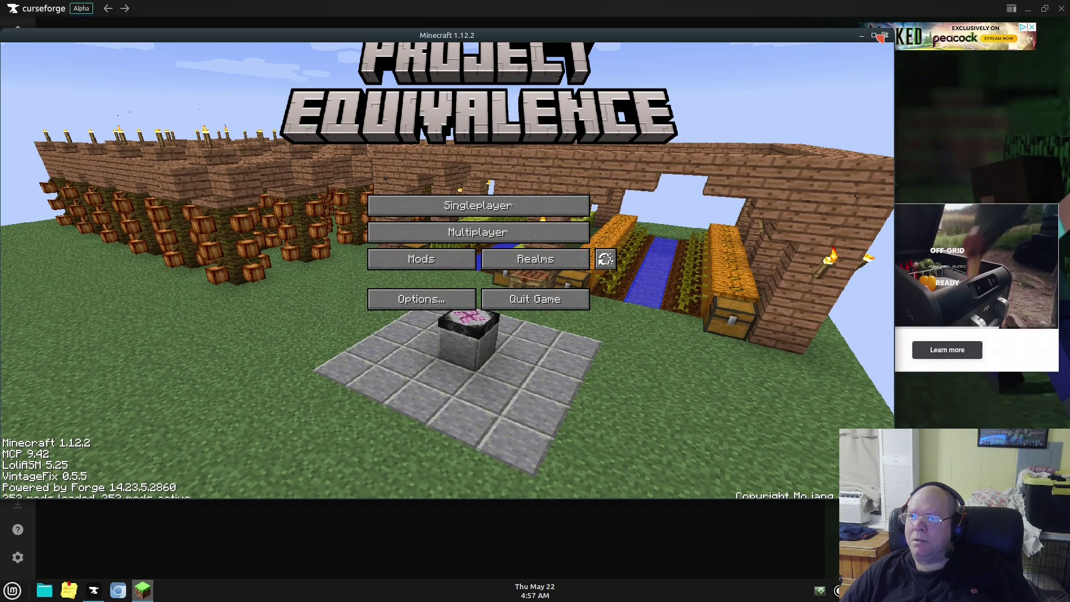
left_click_drag(880, 37, 1043, 36)
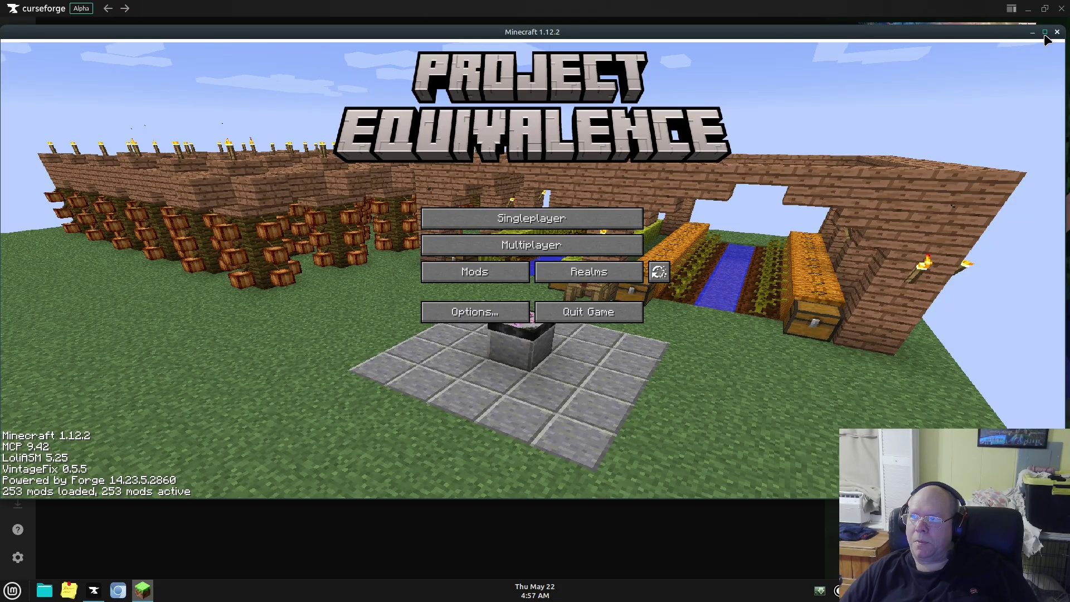
left_click(1045, 32)
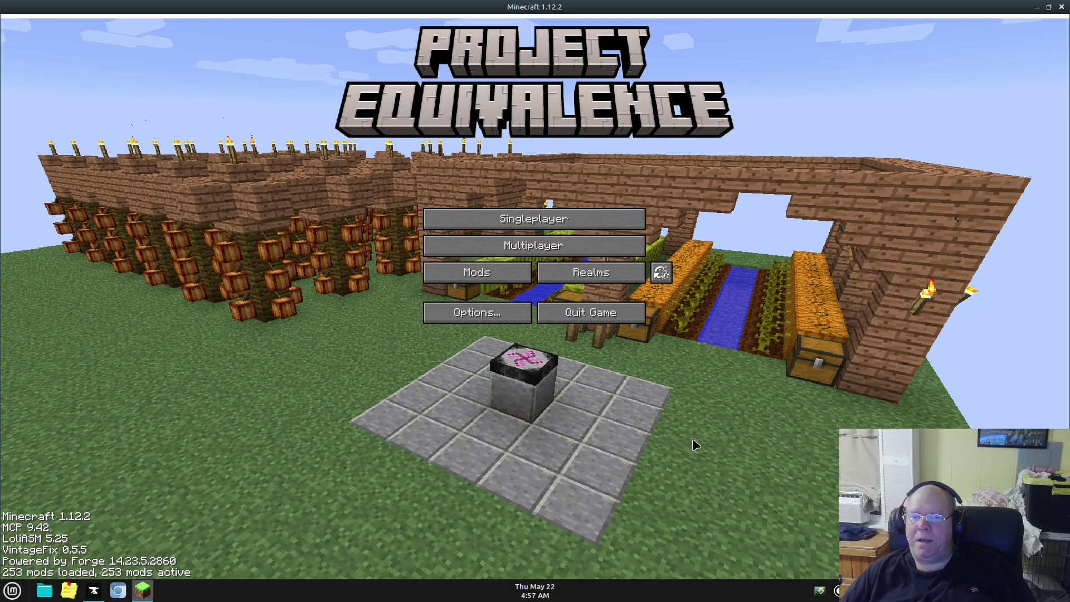